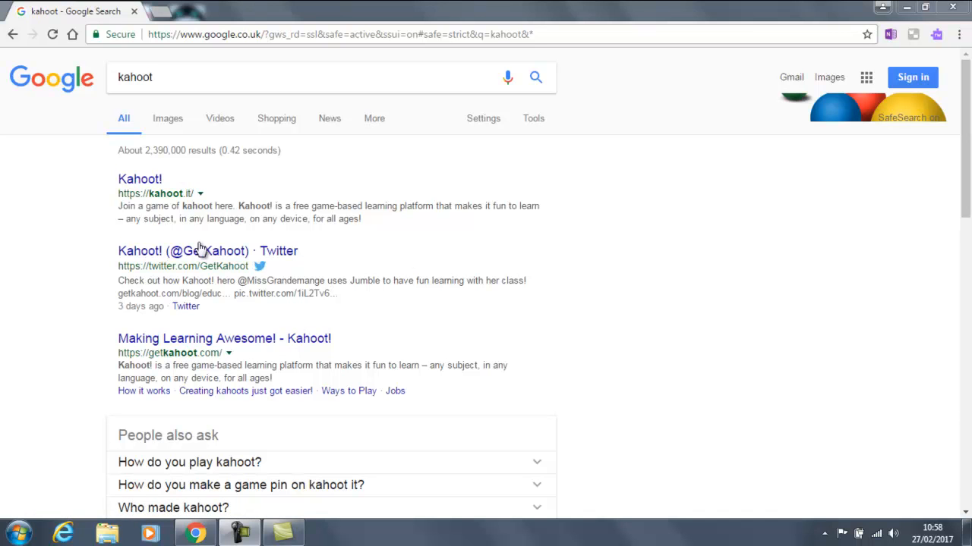
# Step: Open the 'Making Learning Awesome! - Kahoot!' result from the kahoot search results
pyautogui.click(222, 343)
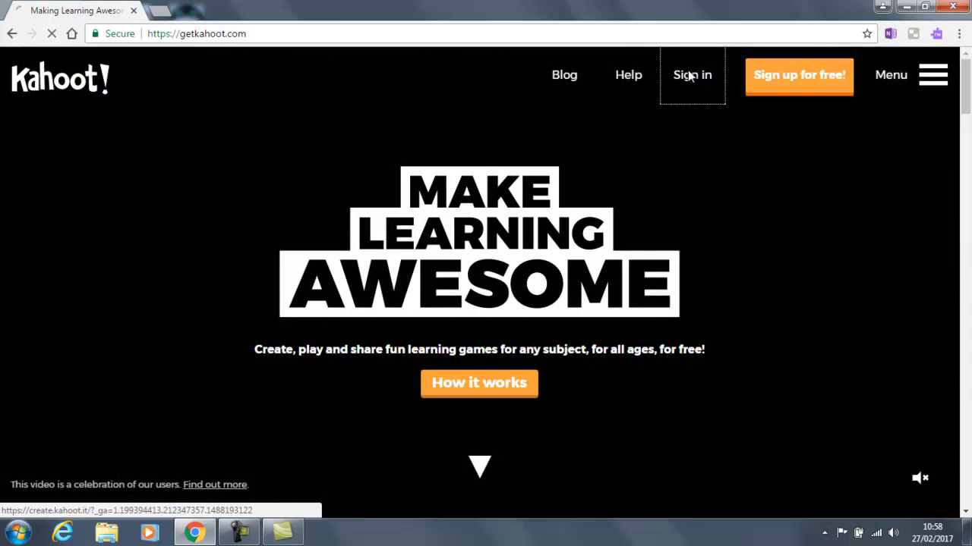
# Step: Sign in to the Kahoot! account and scroll to the 'Create a new kahoot' choices
pyautogui.click(689, 76)
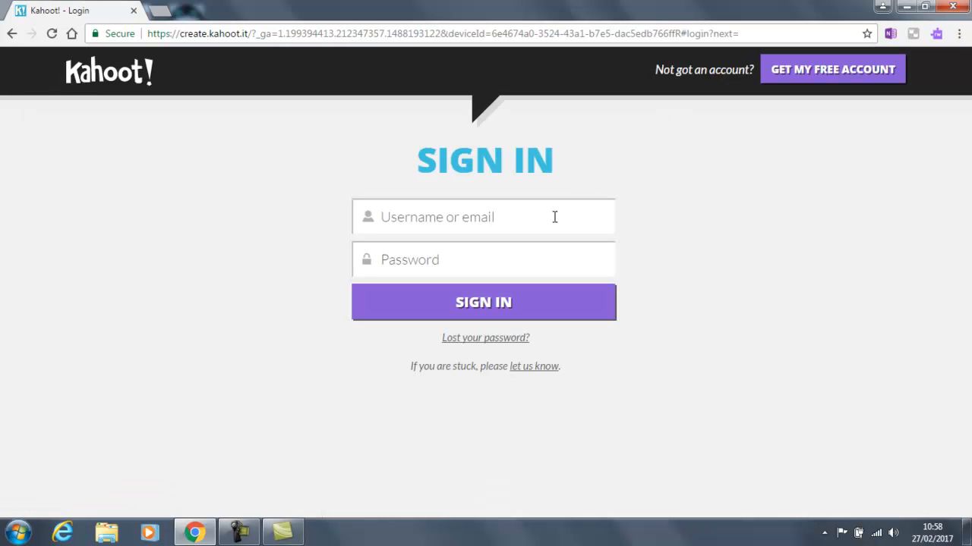
pyautogui.click(554, 217)
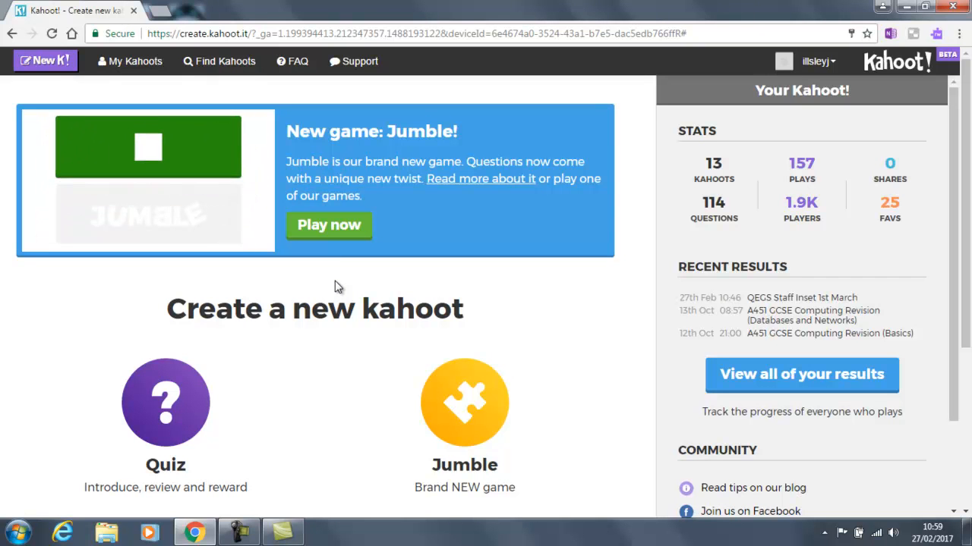
pyautogui.scroll(-2, 319, 319)
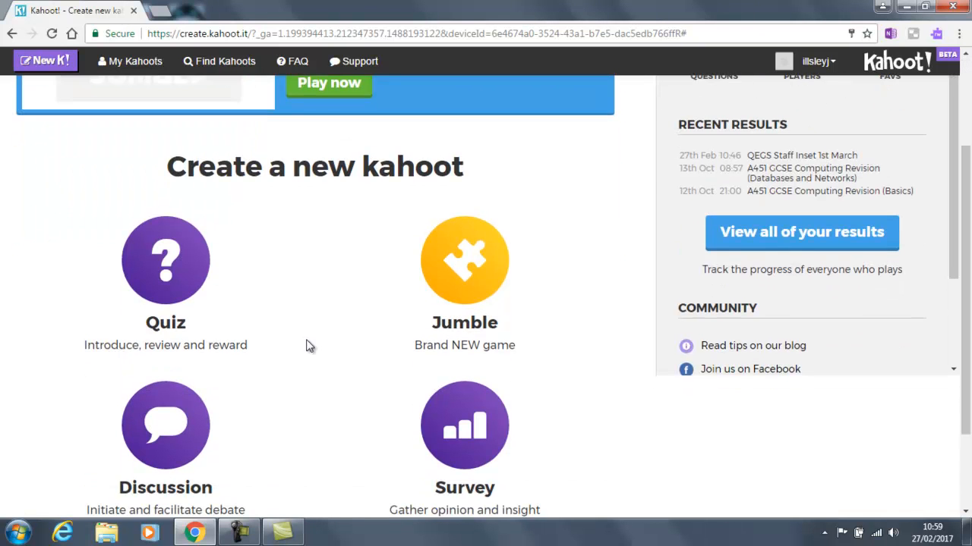
# Step: Start a new quiz titled 'Example Quiz' with the description 'Test Kahoot'
pyautogui.click(162, 263)
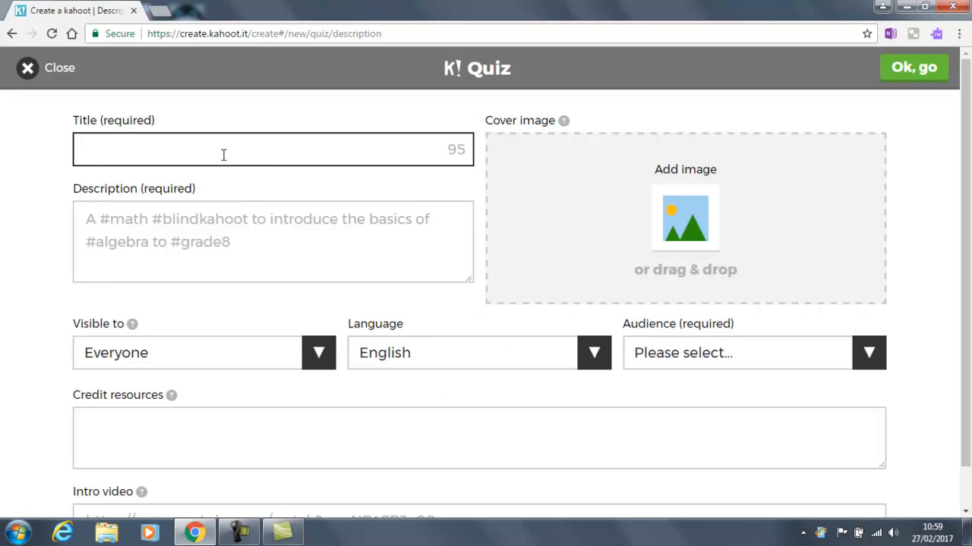
pyautogui.write('Example Quiz')
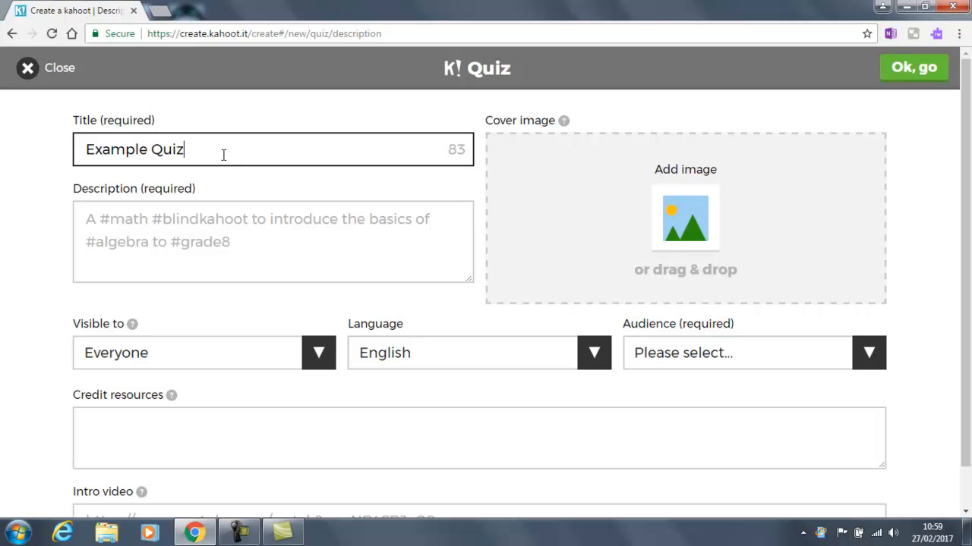
pyautogui.press('Tab')
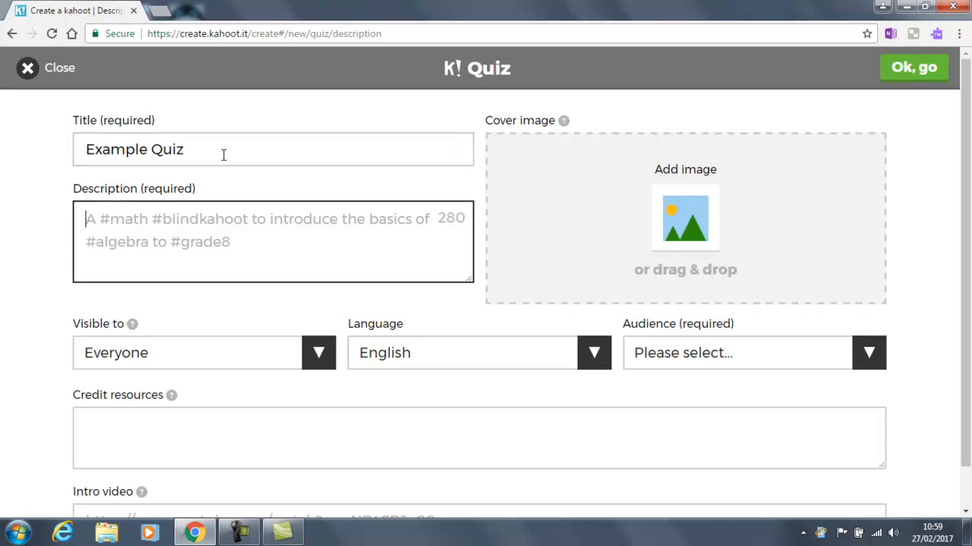
pyautogui.write('Test Ka')
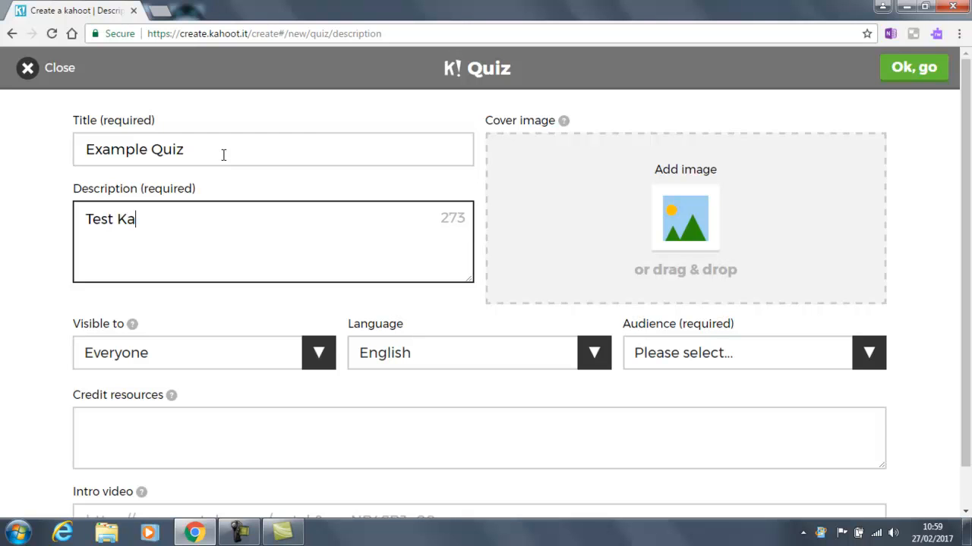
pyautogui.write('hoot')
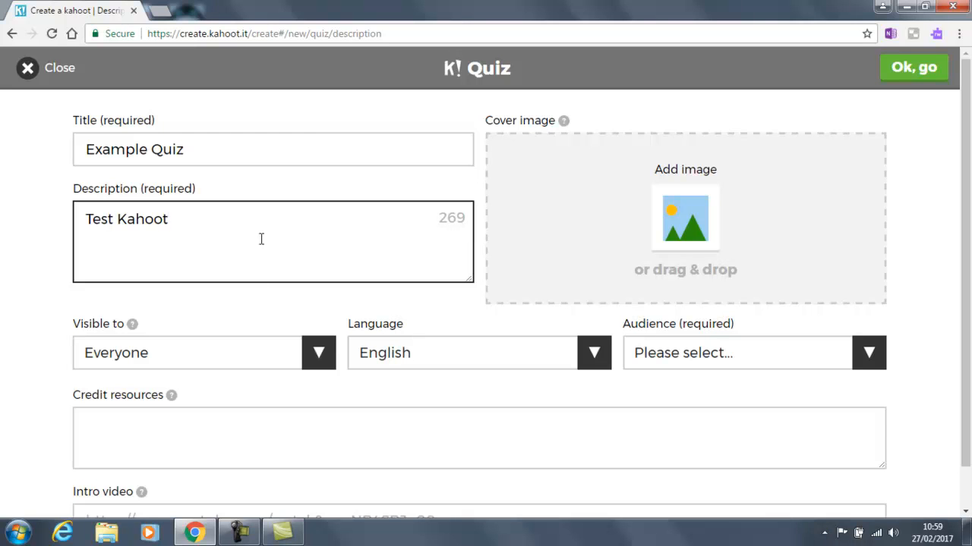
# Step: Set the quiz visibility to Only me and its audience to School
pyautogui.click(311, 354)
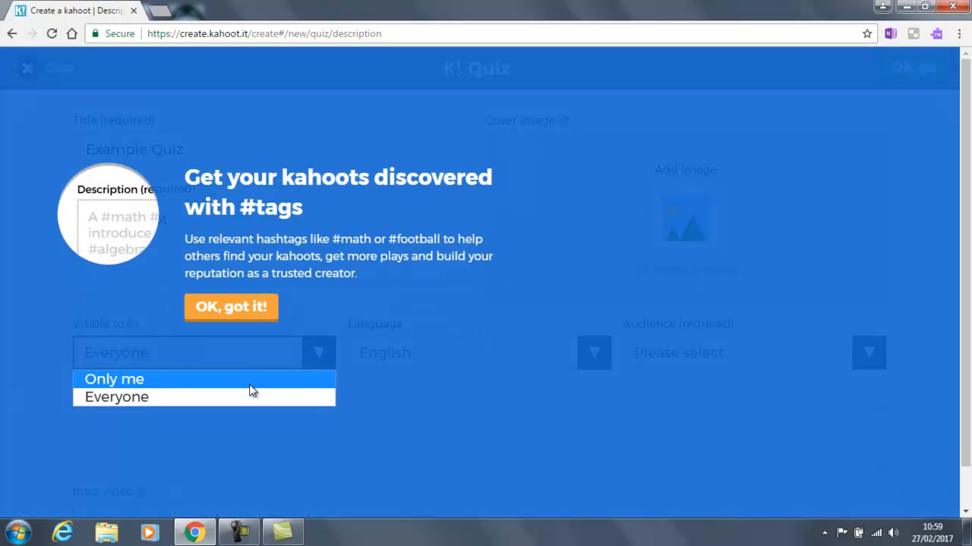
pyautogui.click(245, 379)
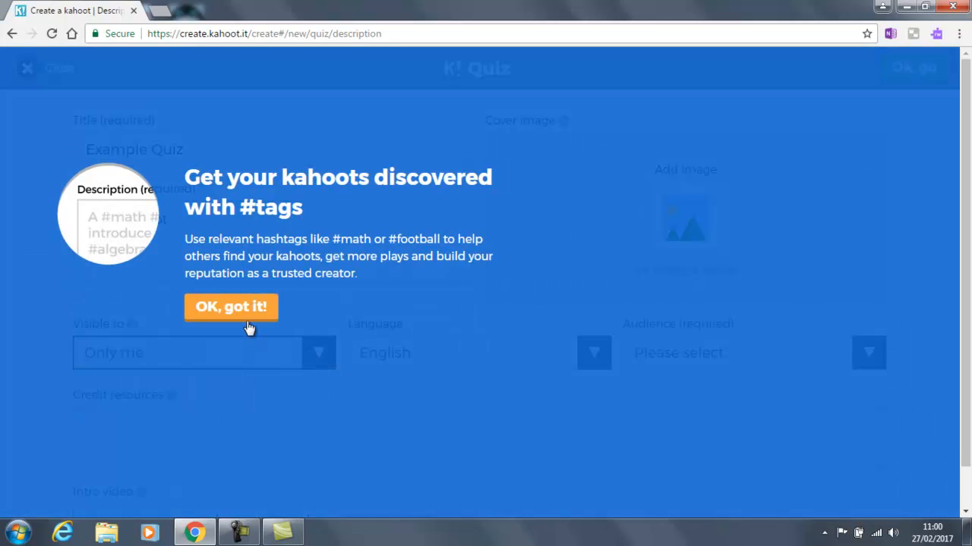
pyautogui.click(249, 310)
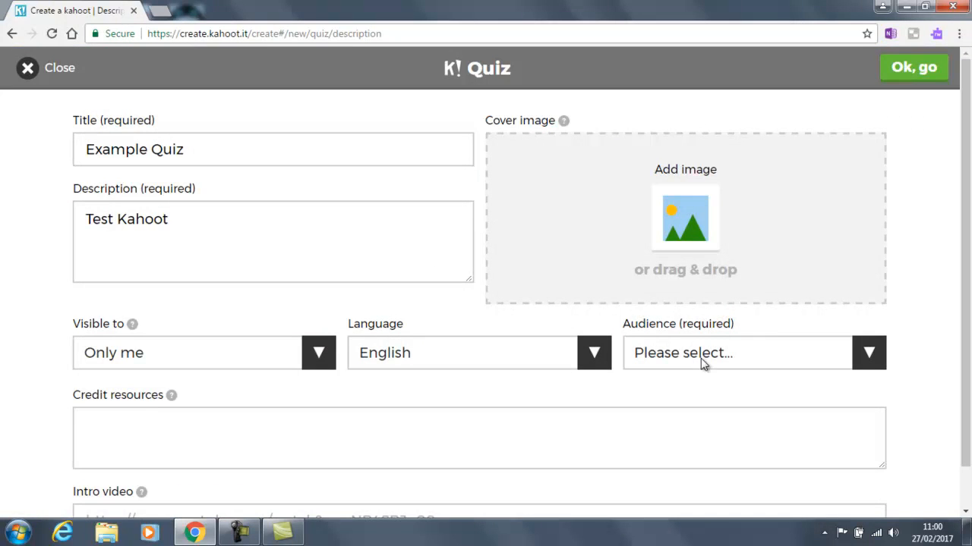
pyautogui.click(864, 363)
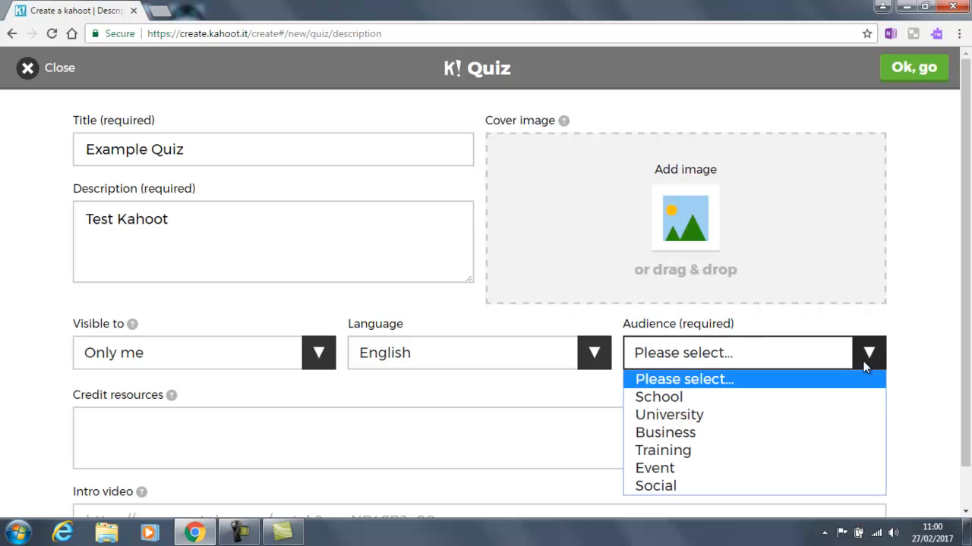
pyautogui.click(822, 392)
pyautogui.scroll(-2, 797, 372)
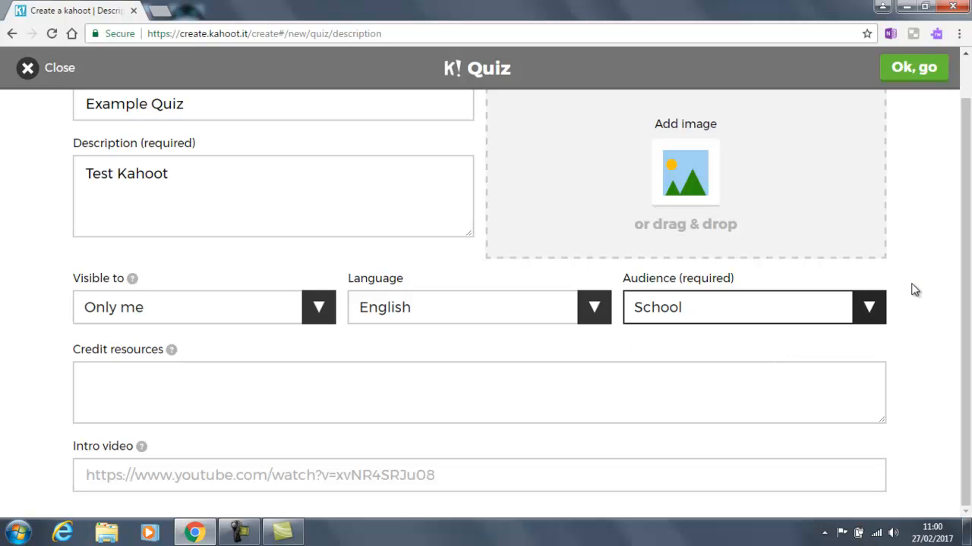
pyautogui.scroll(2, 964, 134)
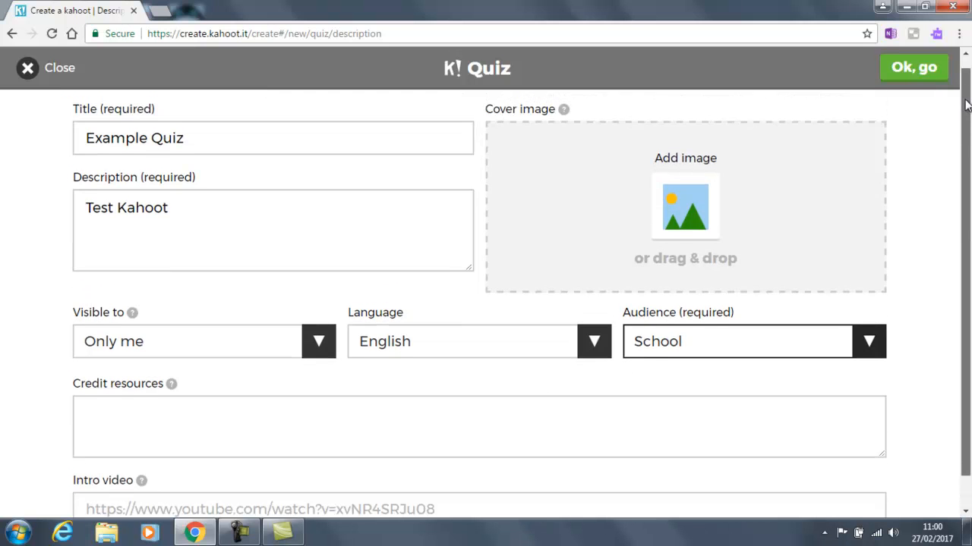
# Step: Add the school-logo cover image and confirm the quiz details
pyautogui.click(672, 211)
pyautogui.press('Escape')
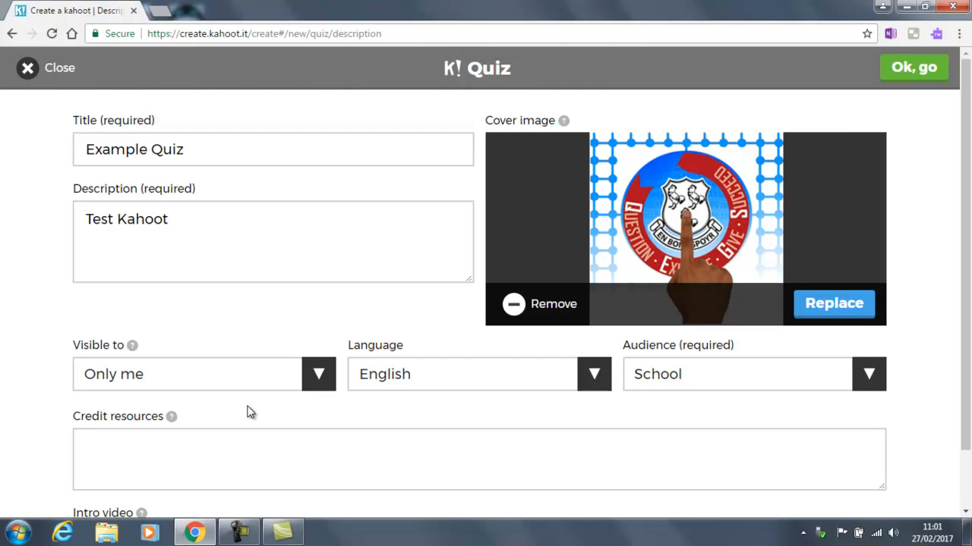
pyautogui.click(909, 78)
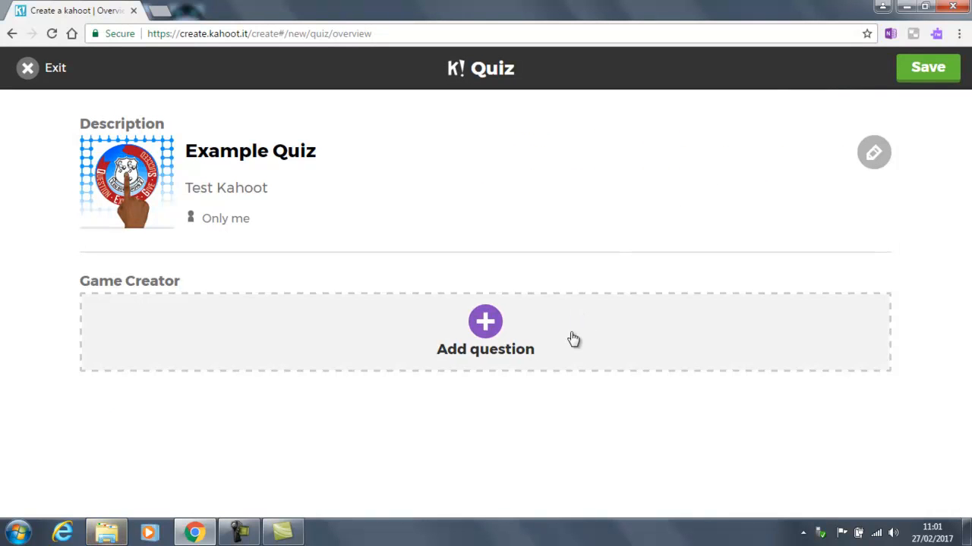
# Step: Add Question 1 with a 10 sec time limit
pyautogui.click(504, 328)
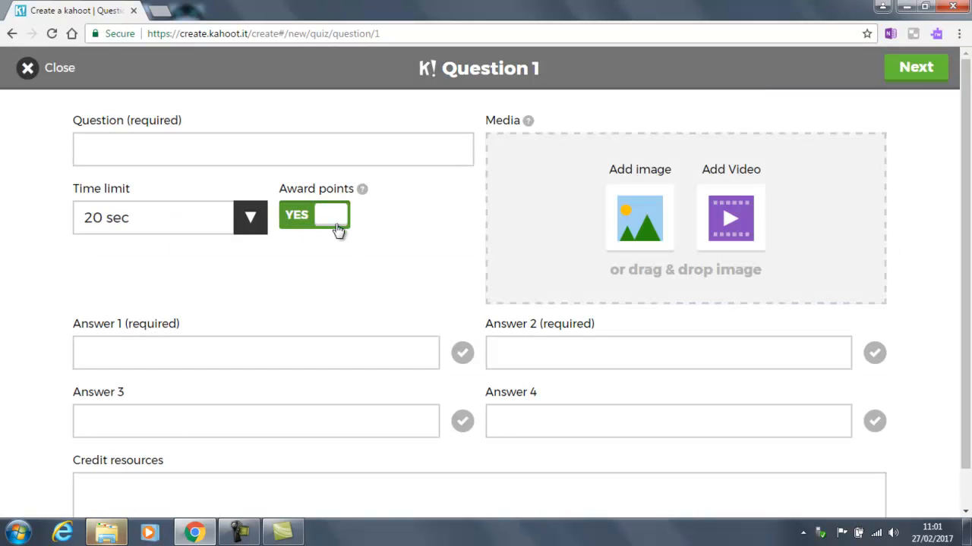
pyautogui.click(255, 225)
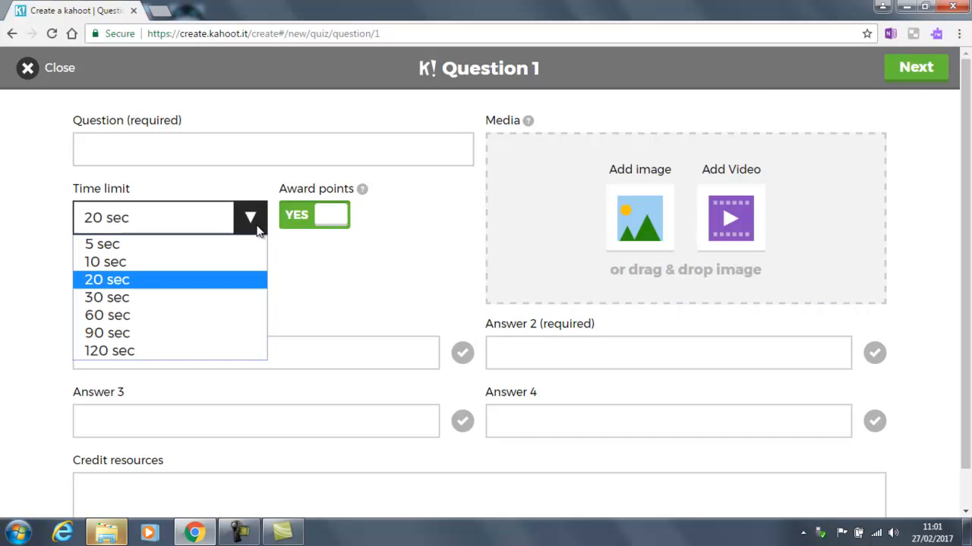
pyautogui.click(239, 262)
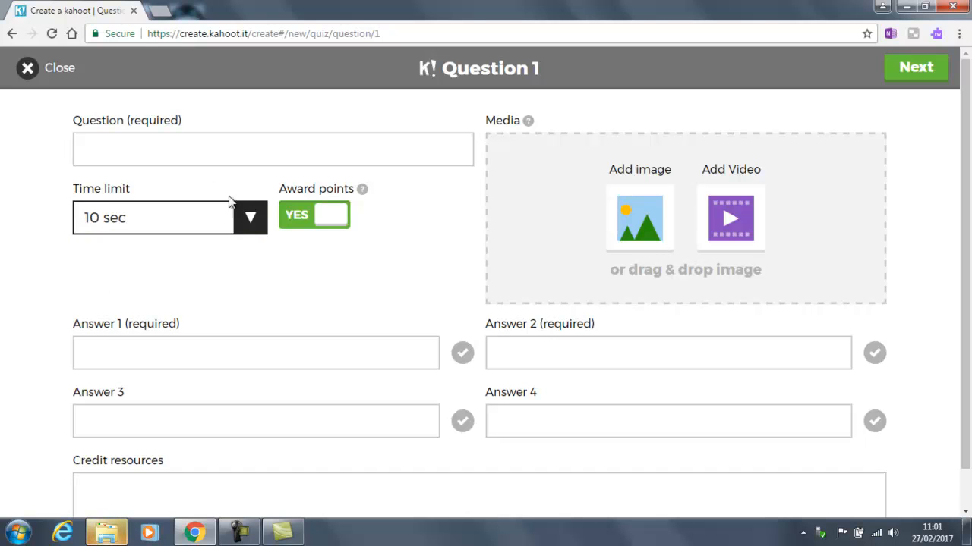
pyautogui.click(249, 219)
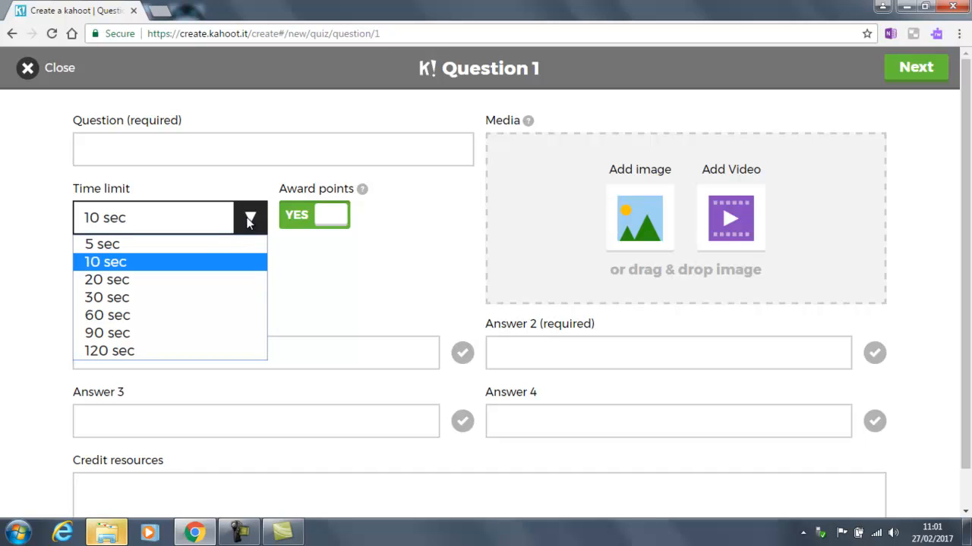
pyautogui.click(223, 264)
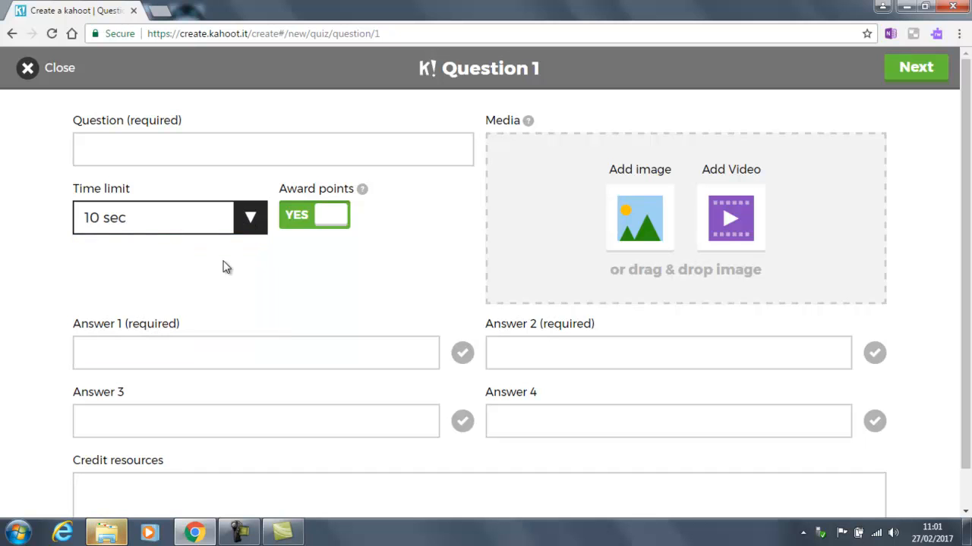
# Step: Enter the question about a teacher's football team, with answers Liverpool and Everton
pyautogui.click(229, 142)
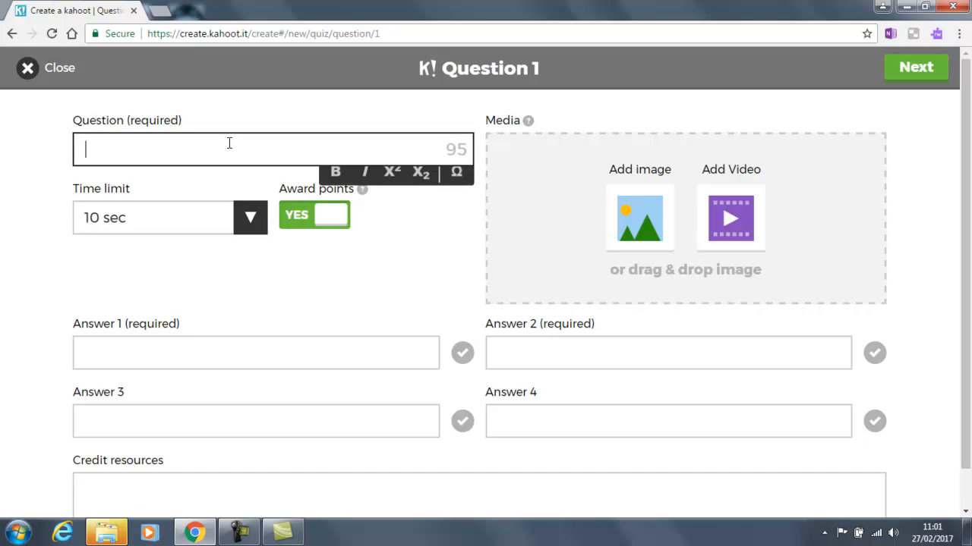
pyautogui.write('What football team does Mr Garrity support')
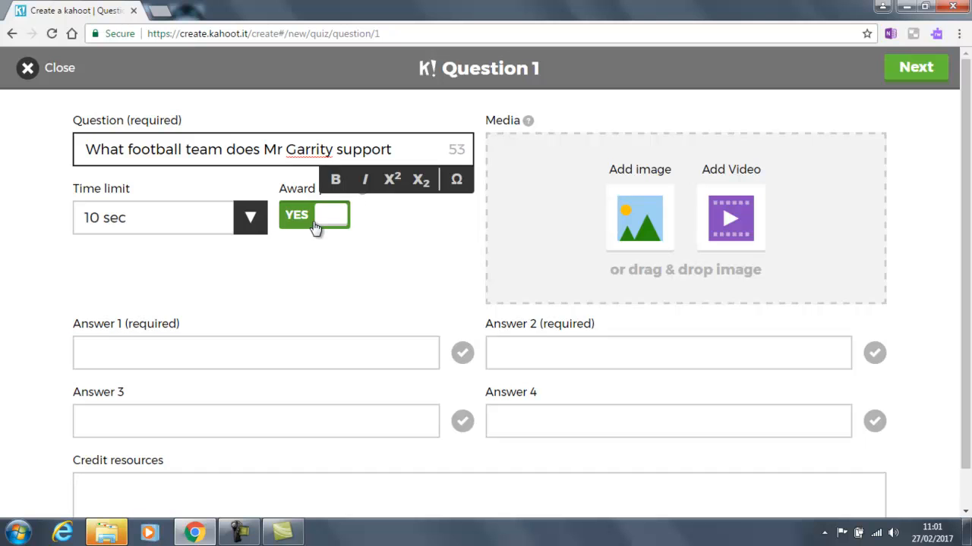
pyautogui.click(333, 360)
pyautogui.write('Liverpool')
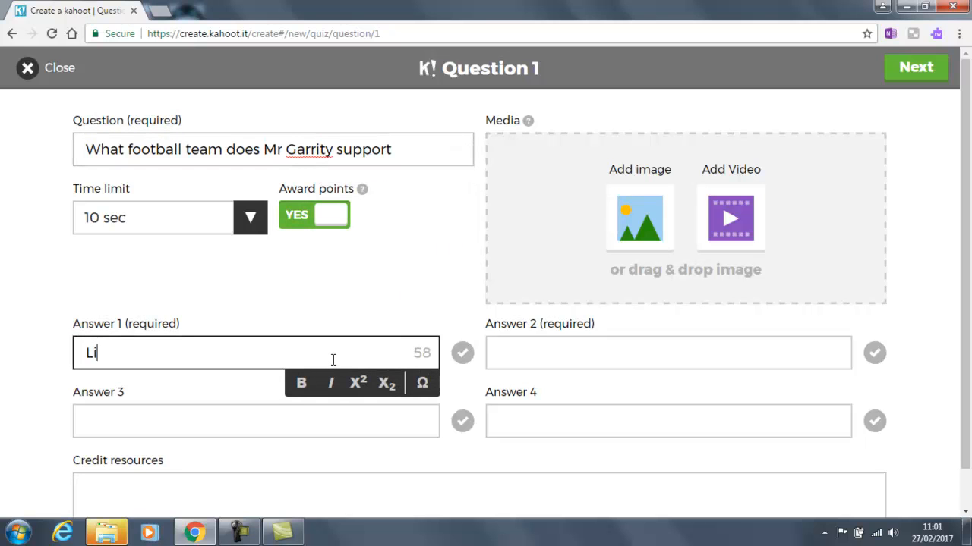
pyautogui.press('Tab')
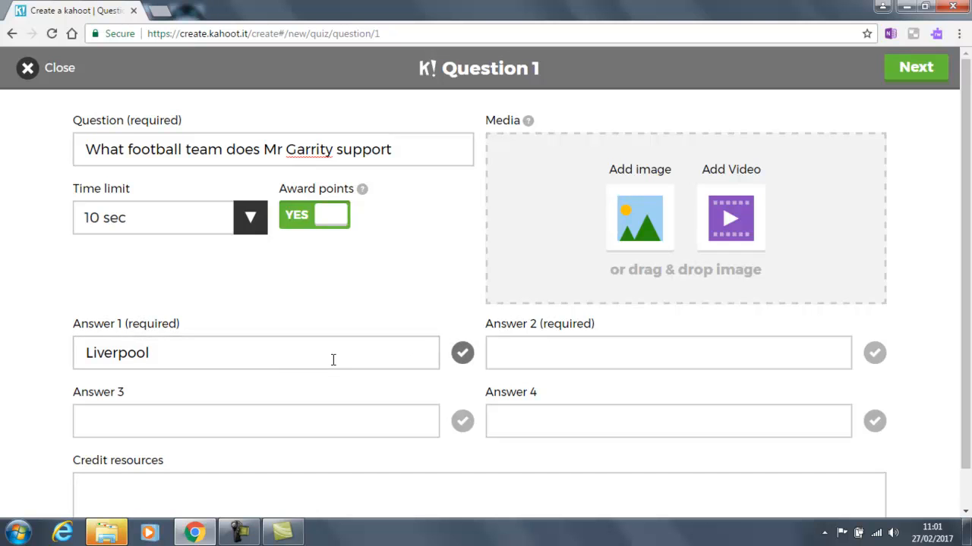
pyautogui.press('Tab')
pyautogui.write('Everton')
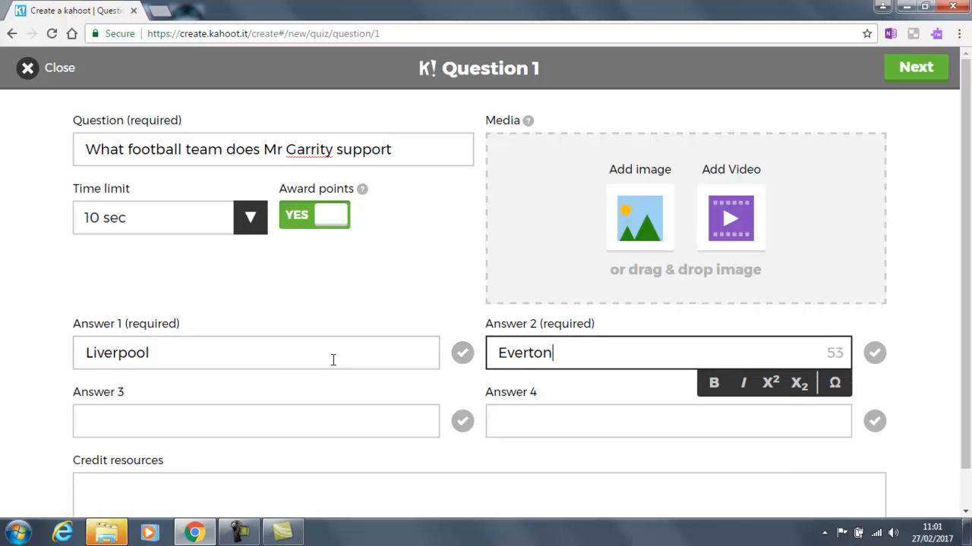
# Step: Add answers Manchester United and Manchester City, and mark Liverpool correct
pyautogui.press('Tab')
pyautogui.press('Tab')
pyautogui.write('Manch')
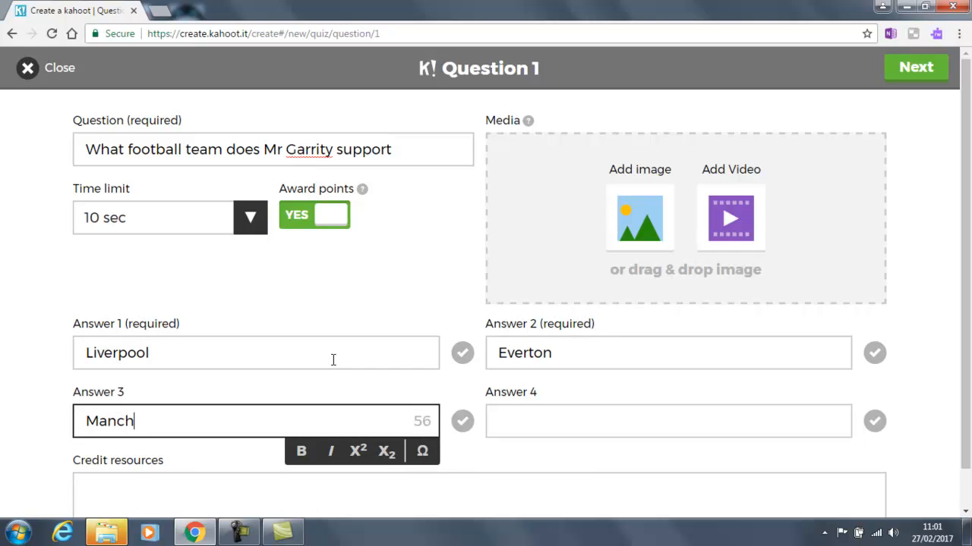
pyautogui.write('ester United')
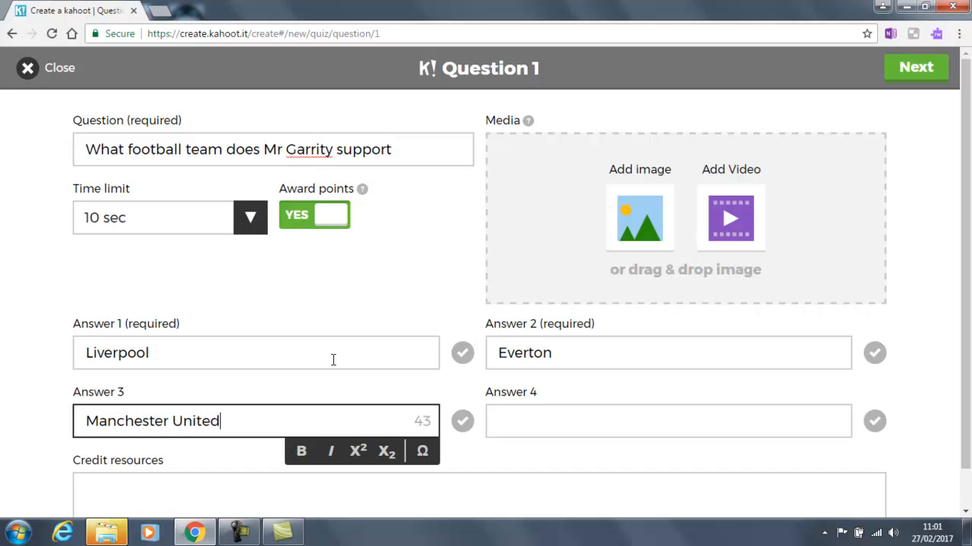
pyautogui.press('Tab')
pyautogui.press('Tab')
pyautogui.write('Manchester ')
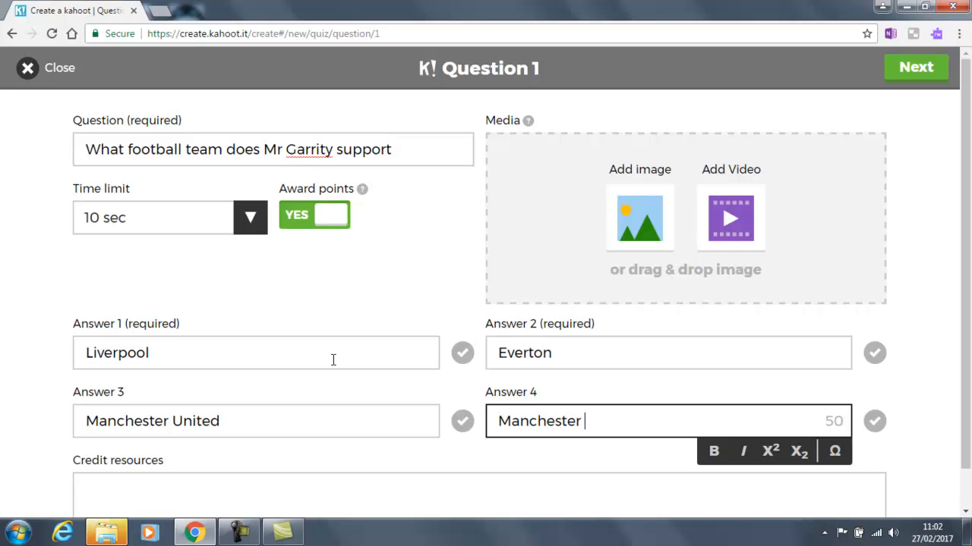
pyautogui.write('Coty')
pyautogui.press('BackSpace')
pyautogui.press('BackSpace')
pyautogui.write('ity')
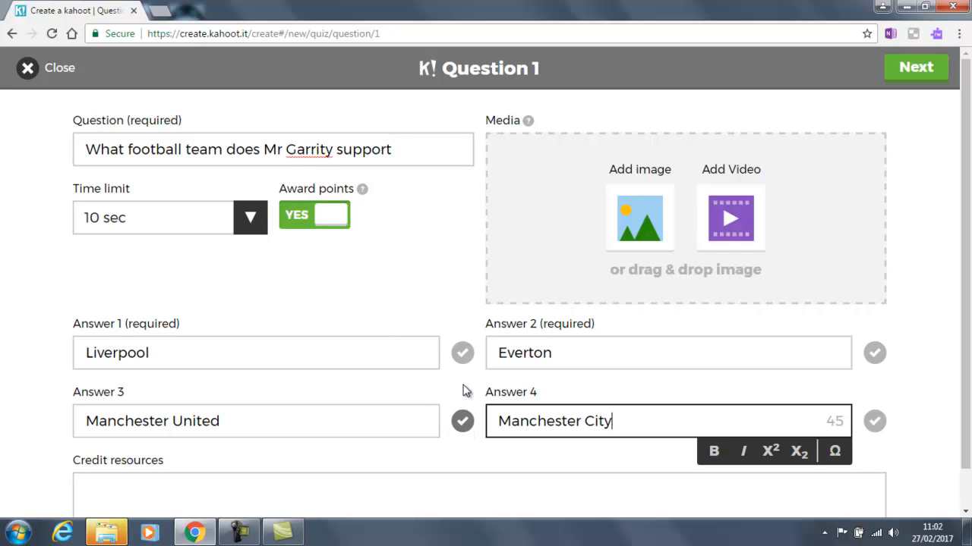
pyautogui.click(462, 353)
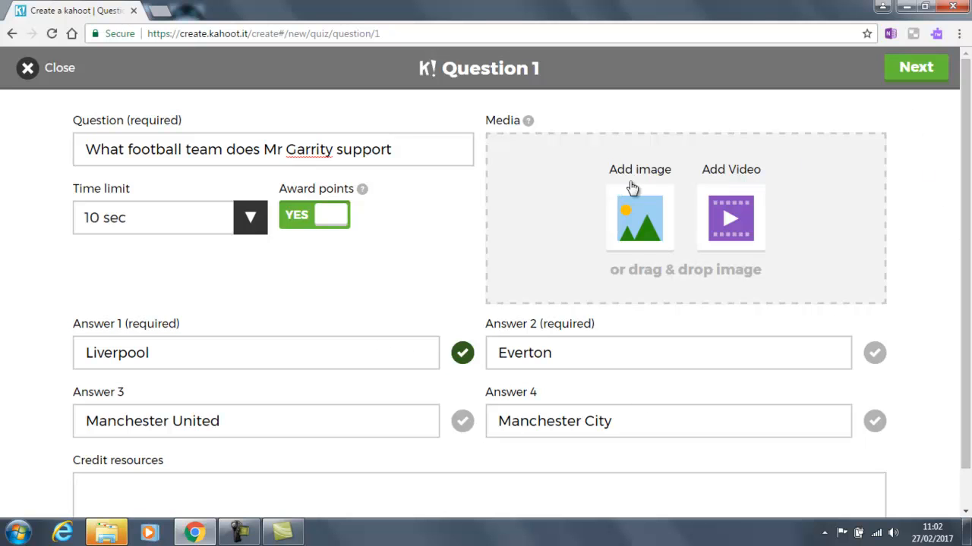
pyautogui.click(916, 70)
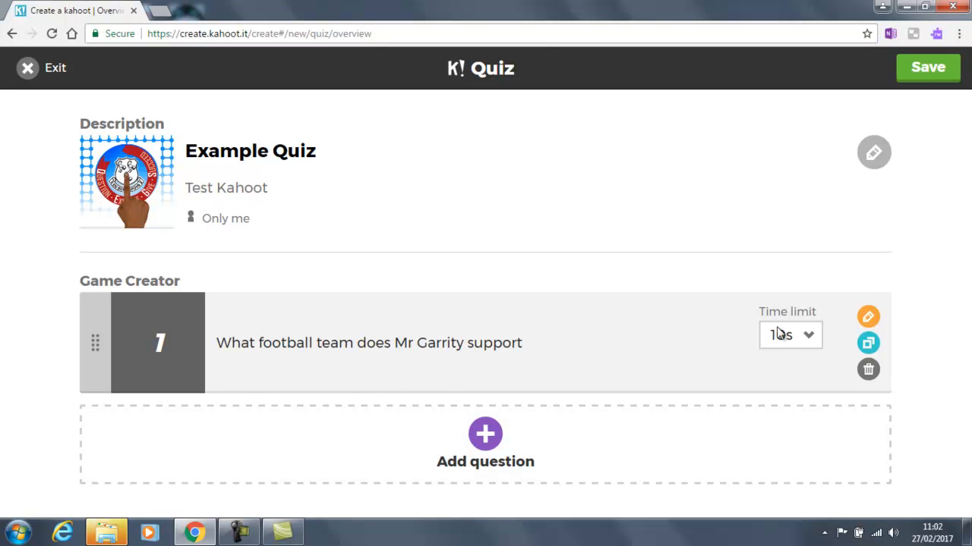
# Step: Duplicate the football question and open the copy, Question 2, for editing
pyautogui.click(809, 343)
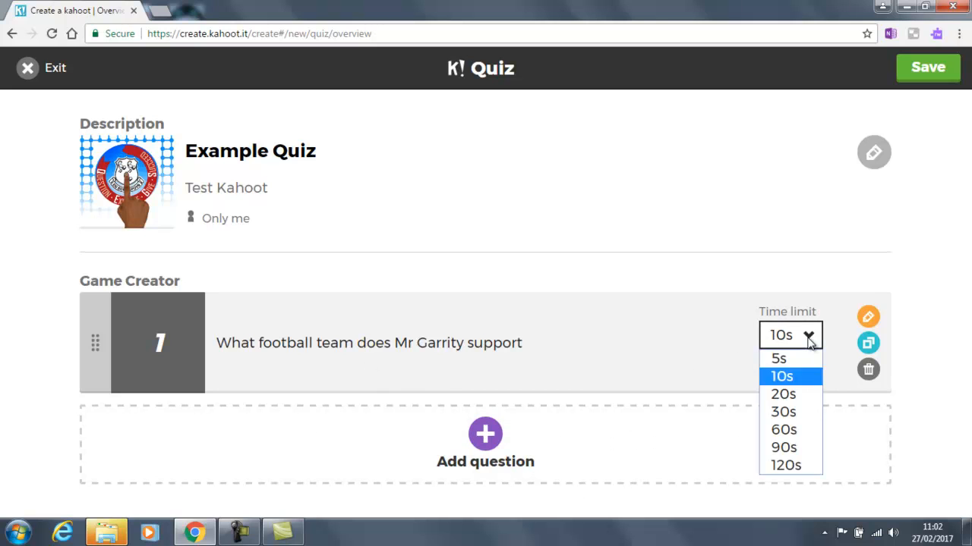
pyautogui.click(809, 338)
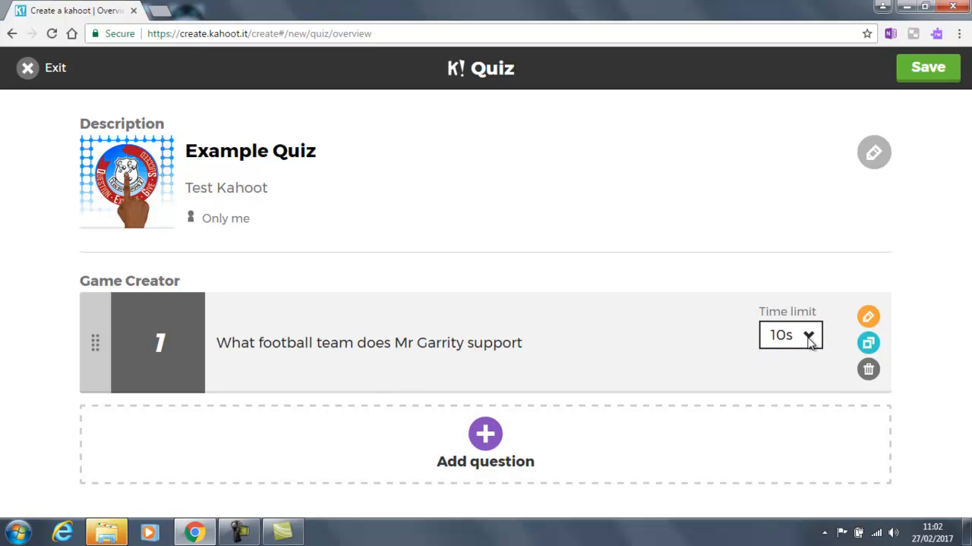
pyautogui.click(868, 344)
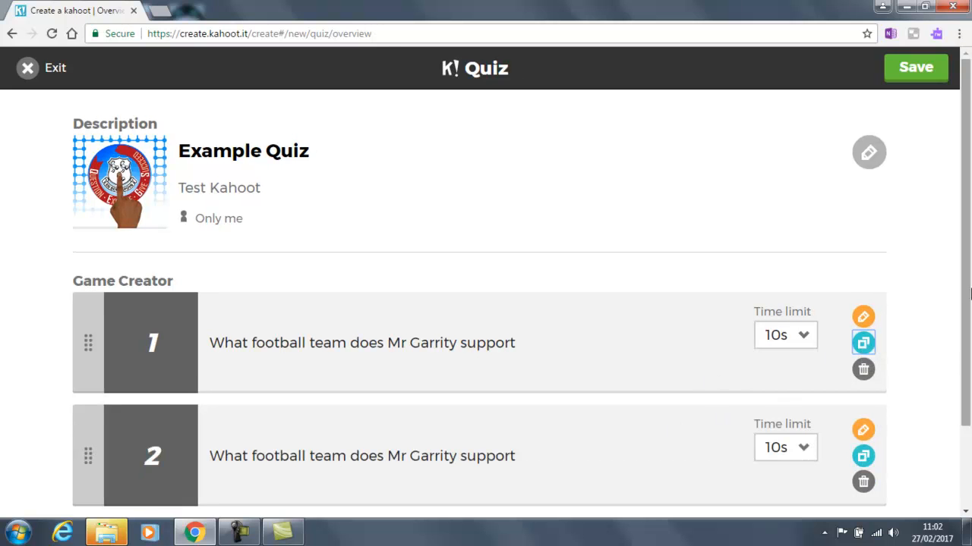
pyautogui.scroll(-1, 966, 297)
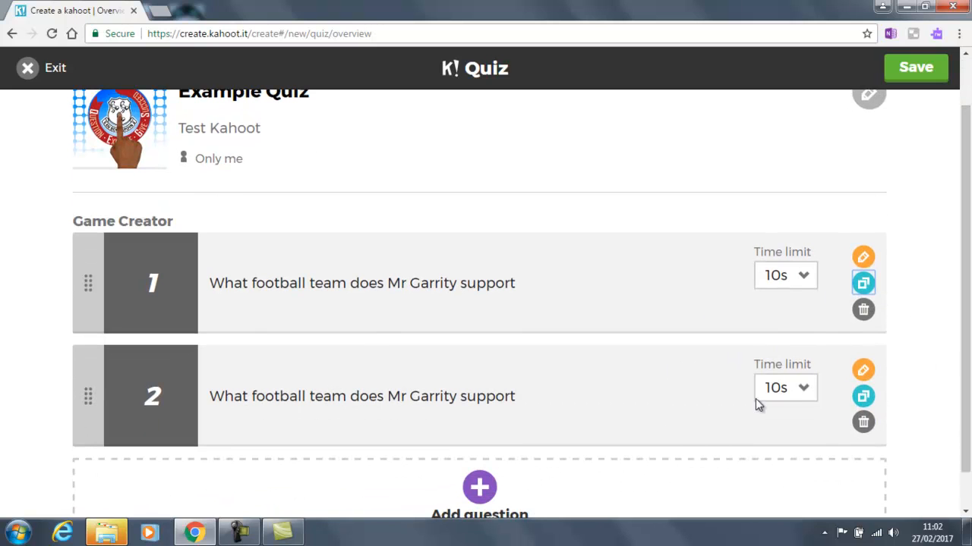
pyautogui.click(864, 369)
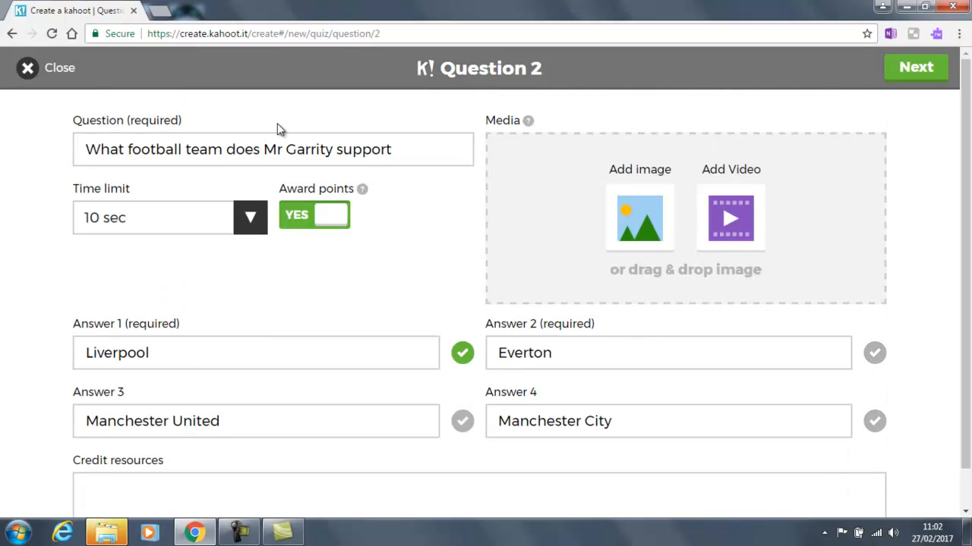
# Step: Change Question 2's teacher surname and end the question with a question mark
pyautogui.doubleClick(303, 151)
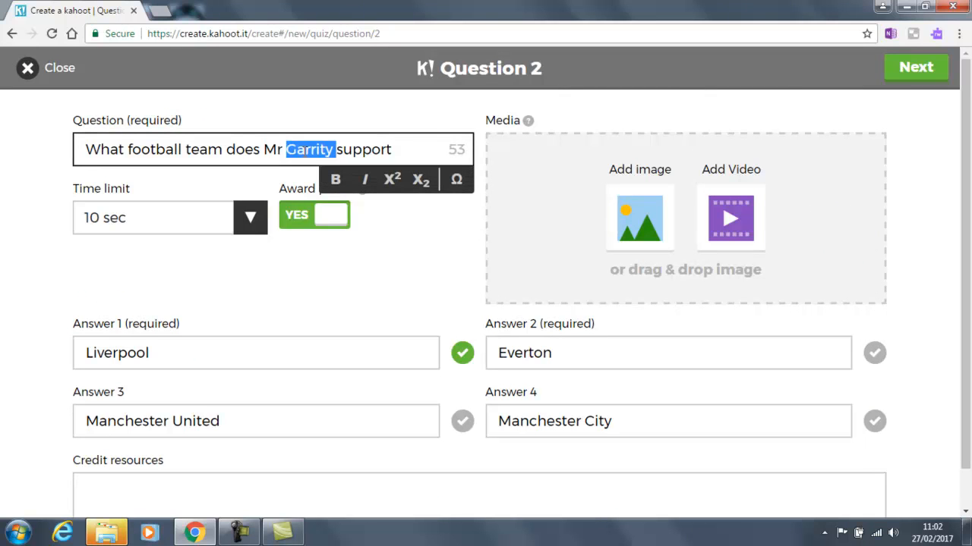
pyautogui.write('Illsley')
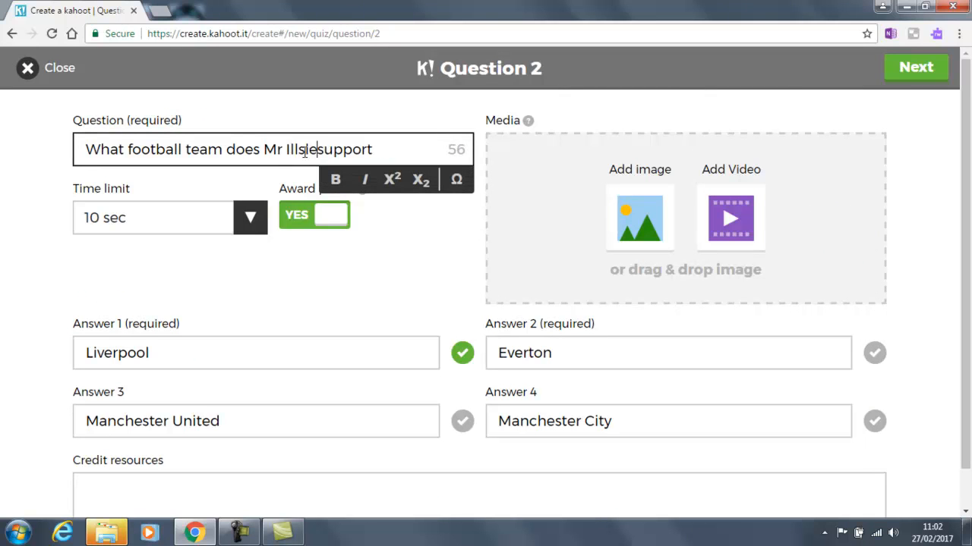
pyautogui.write(' support')
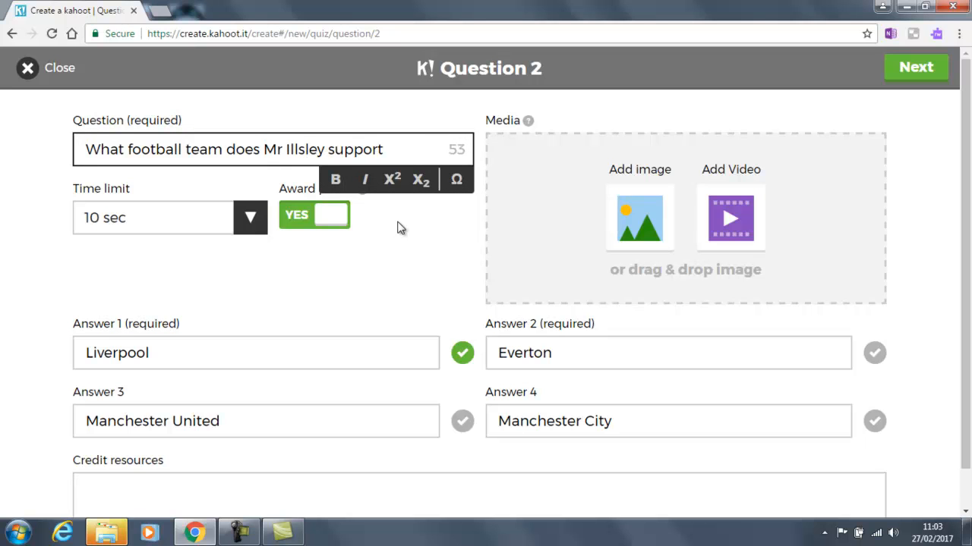
pyautogui.write('?')
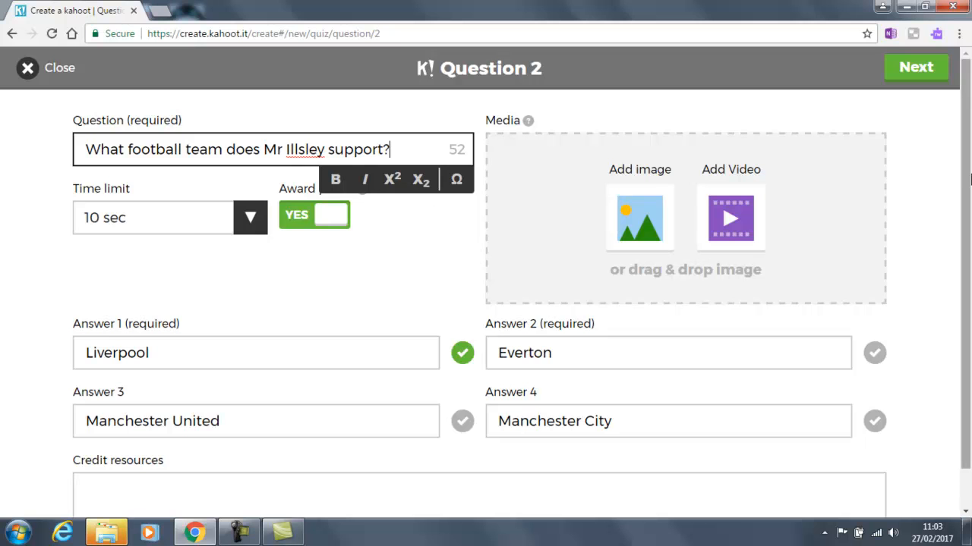
pyautogui.moveTo(963, 183); pyautogui.dragTo(968, 215)
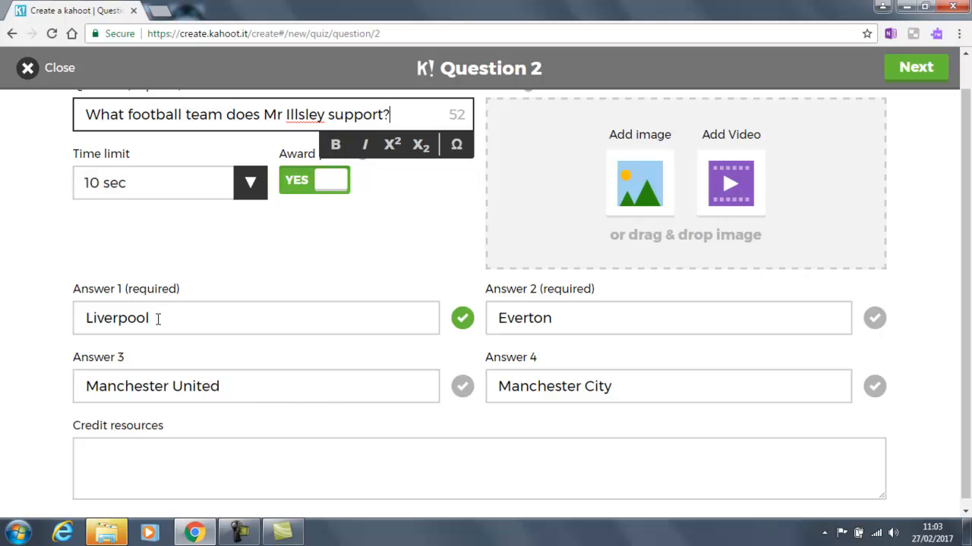
# Step: Replace answer 1 with Derby County, marked correct, and answer 4 with Leicester City
pyautogui.moveTo(157, 318); pyautogui.dragTo(52, 318)
pyautogui.write('Derby County')
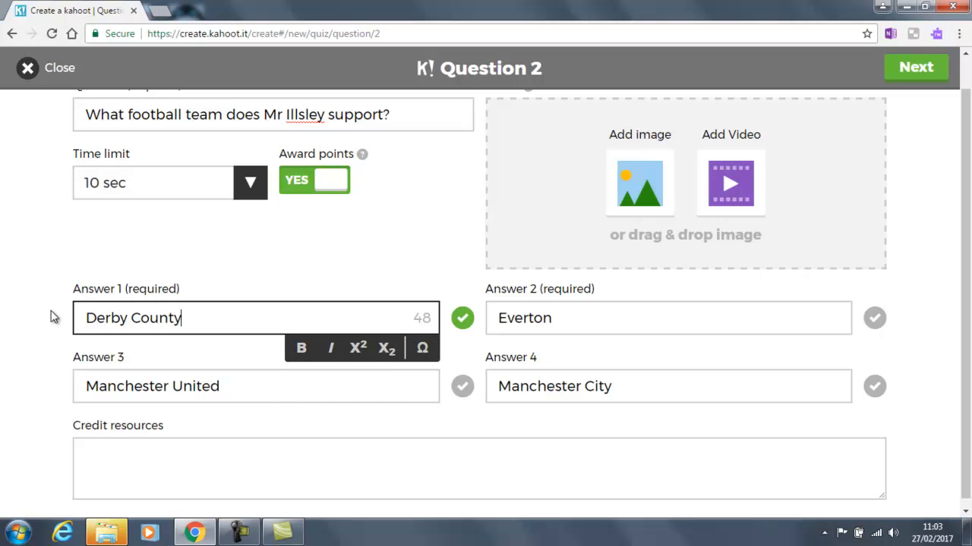
pyautogui.click(51, 318)
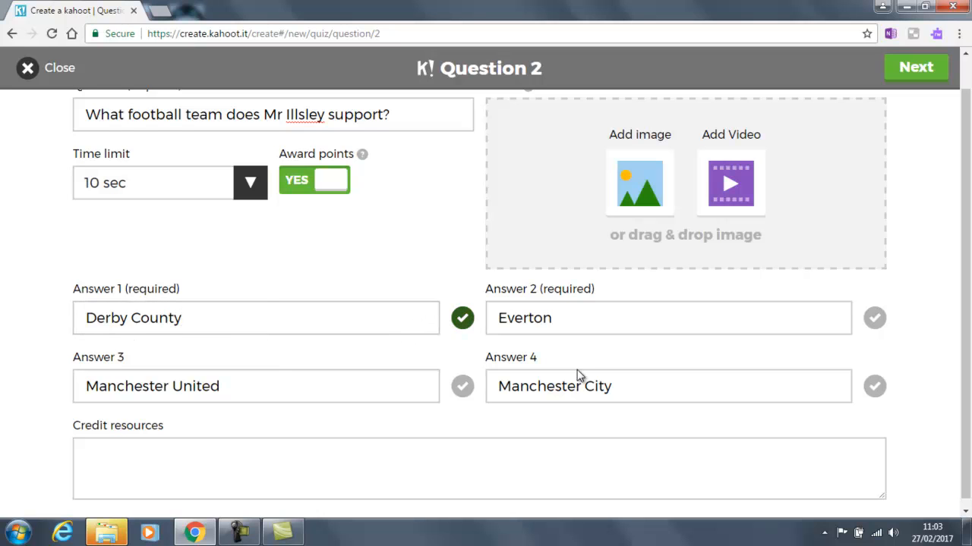
pyautogui.moveTo(620, 383); pyautogui.dragTo(495, 403)
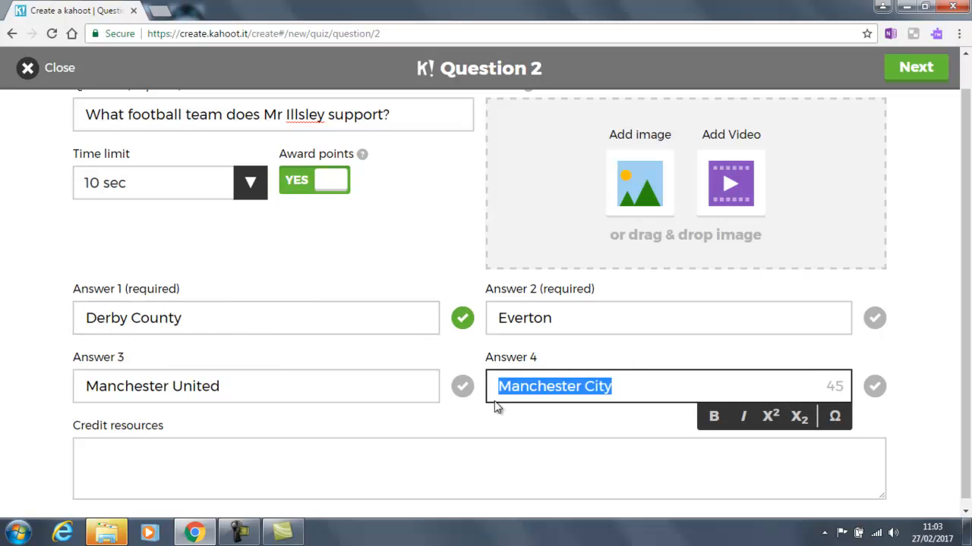
pyautogui.write('Leic')
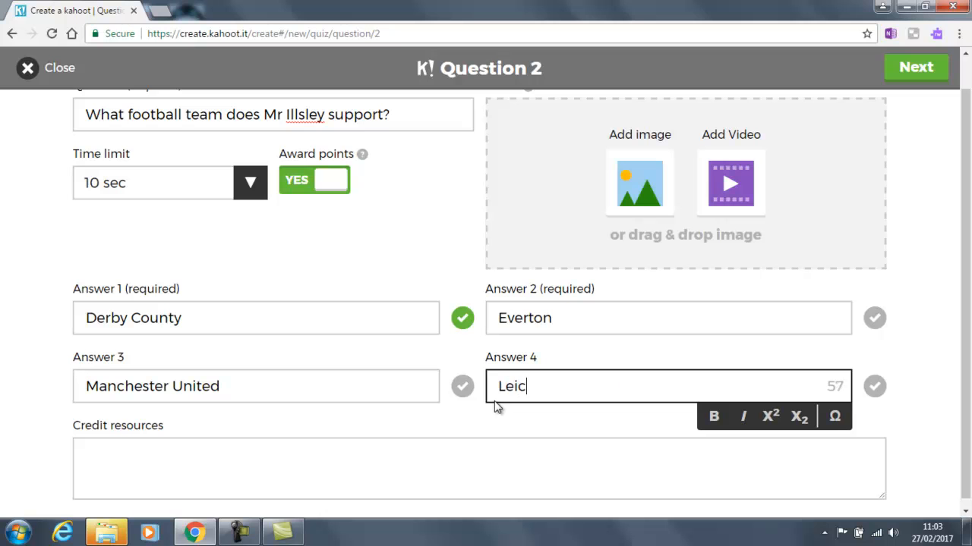
pyautogui.write('ester City')
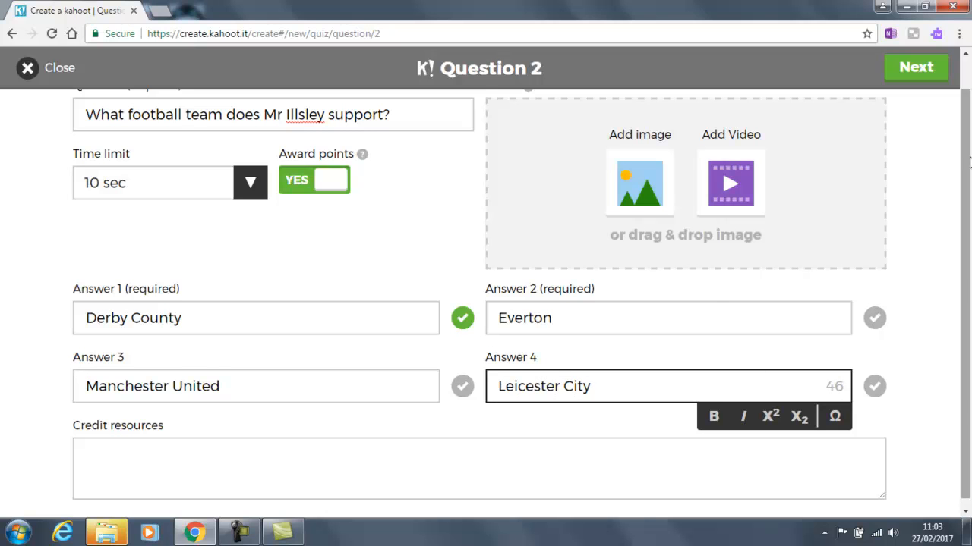
pyautogui.scroll(1, 965, 152)
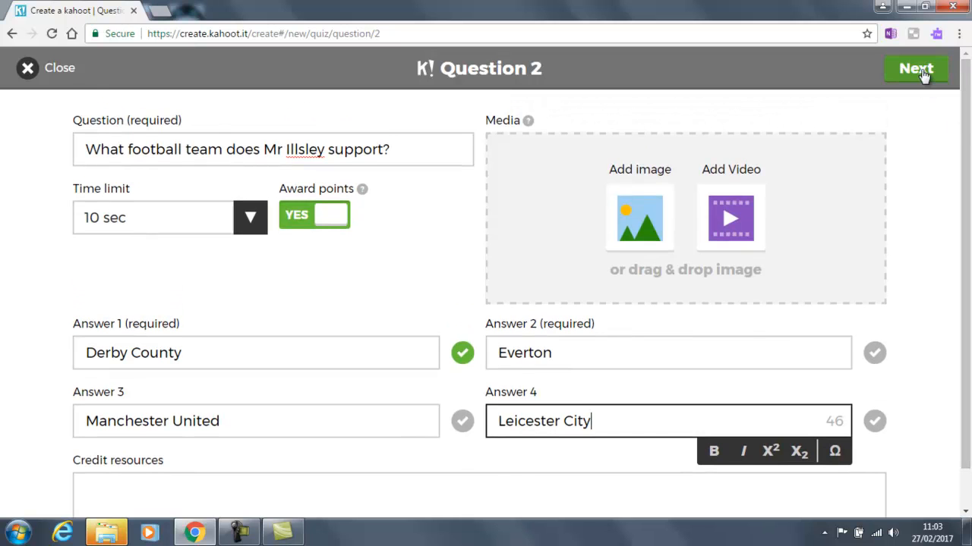
pyautogui.click(916, 69)
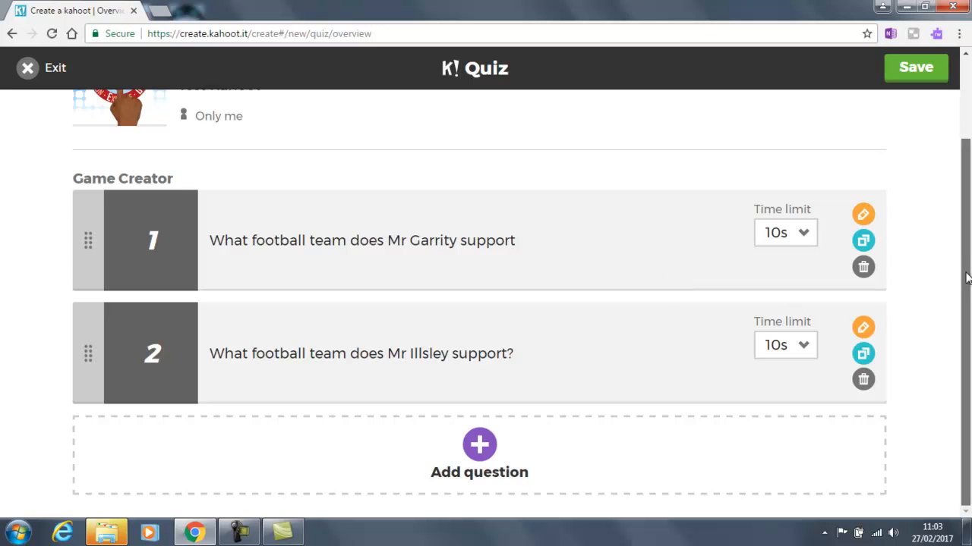
# Step: Save the two-question Example Quiz privately
pyautogui.moveTo(968, 360); pyautogui.dragTo(968, 280)
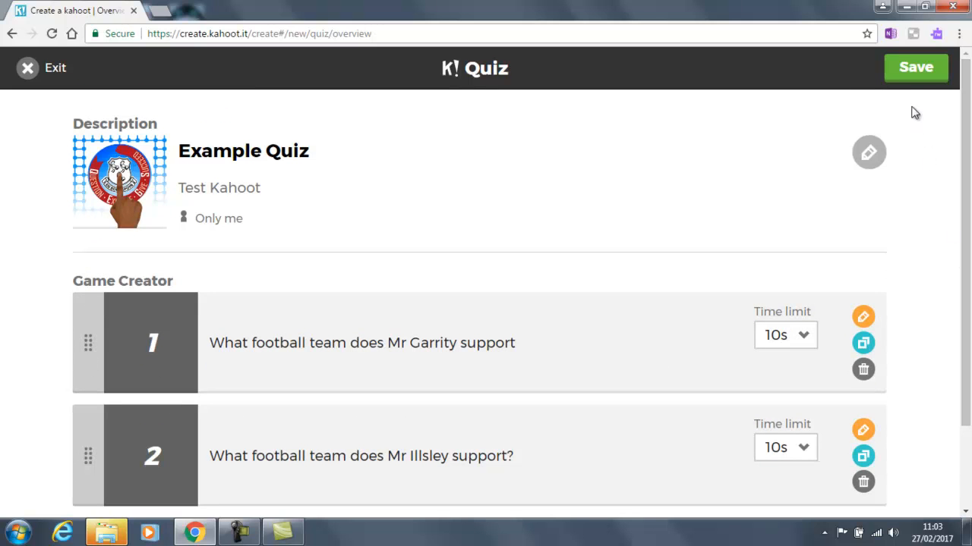
pyautogui.click(914, 69)
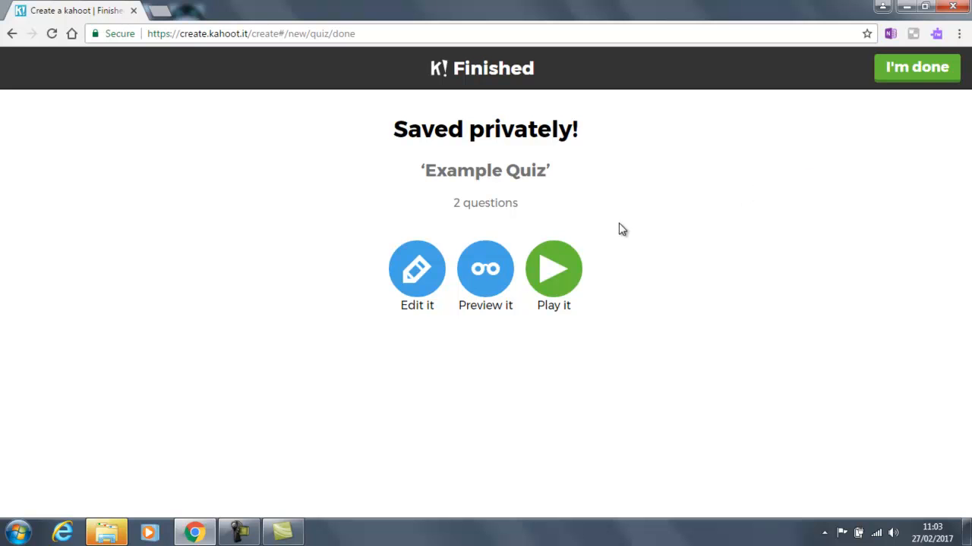
# Step: Preview Example Quiz in Classic mode, leaving game options unchanged
pyautogui.click(485, 269)
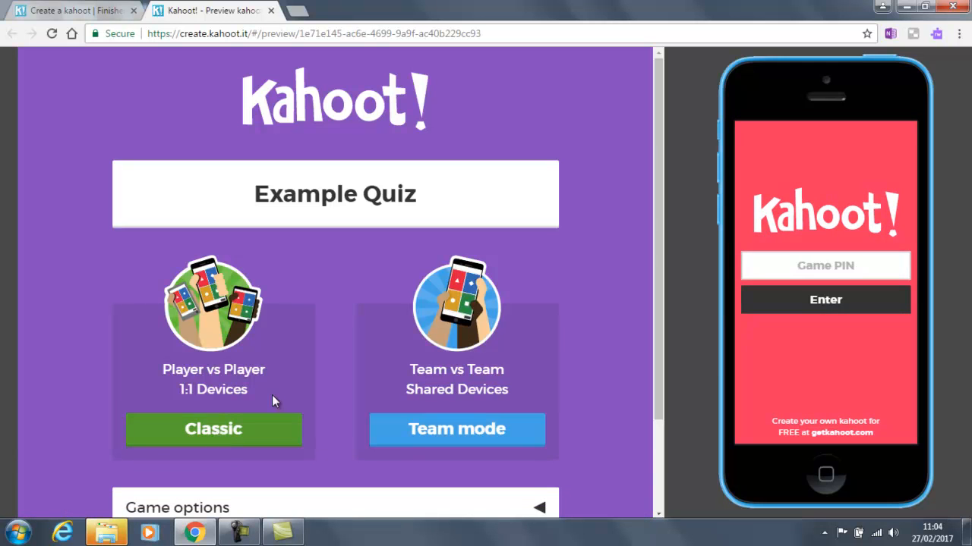
pyautogui.scroll(-1, 642, 377)
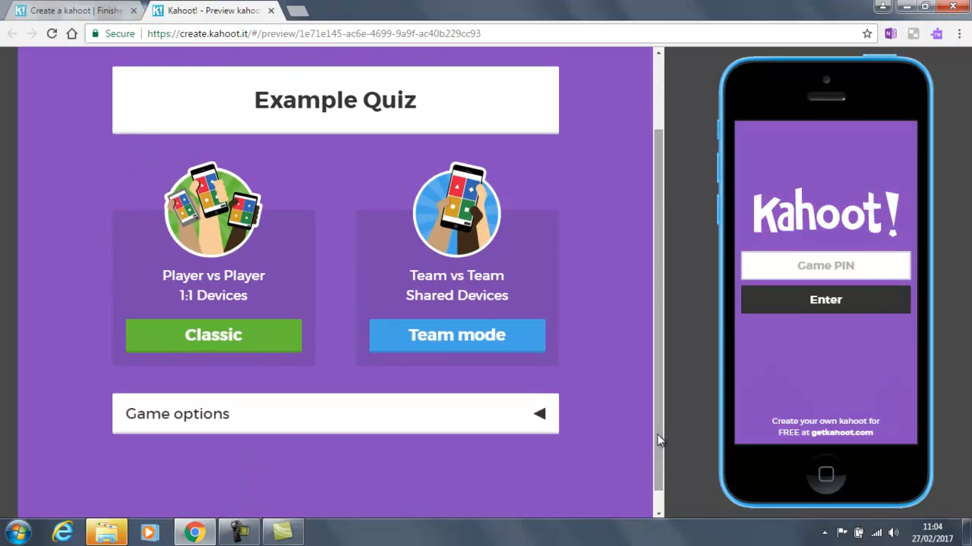
pyautogui.click(538, 416)
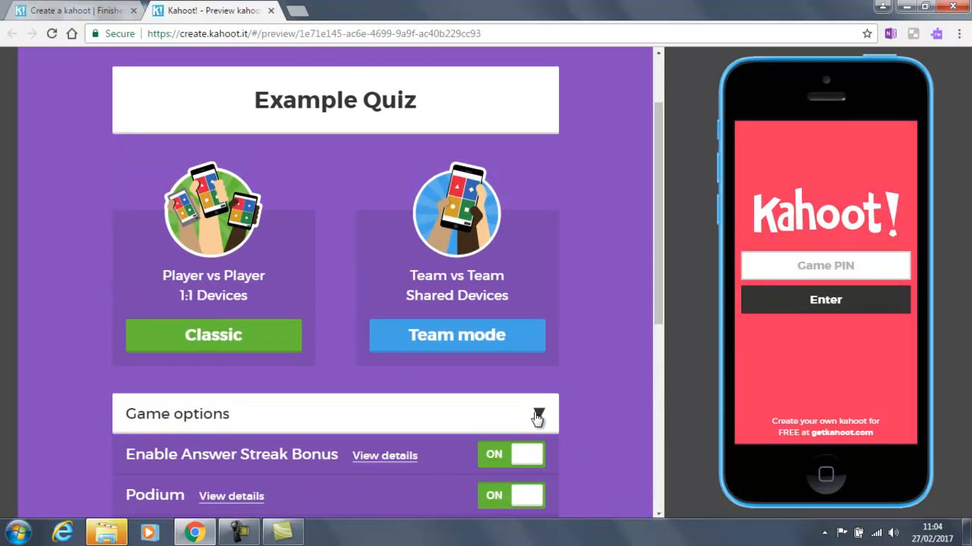
pyautogui.click(537, 415)
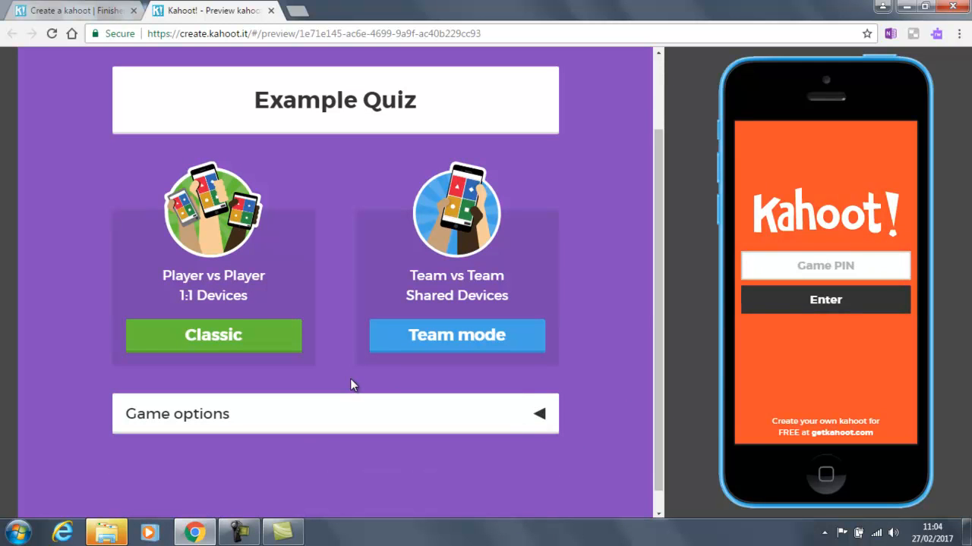
pyautogui.click(238, 337)
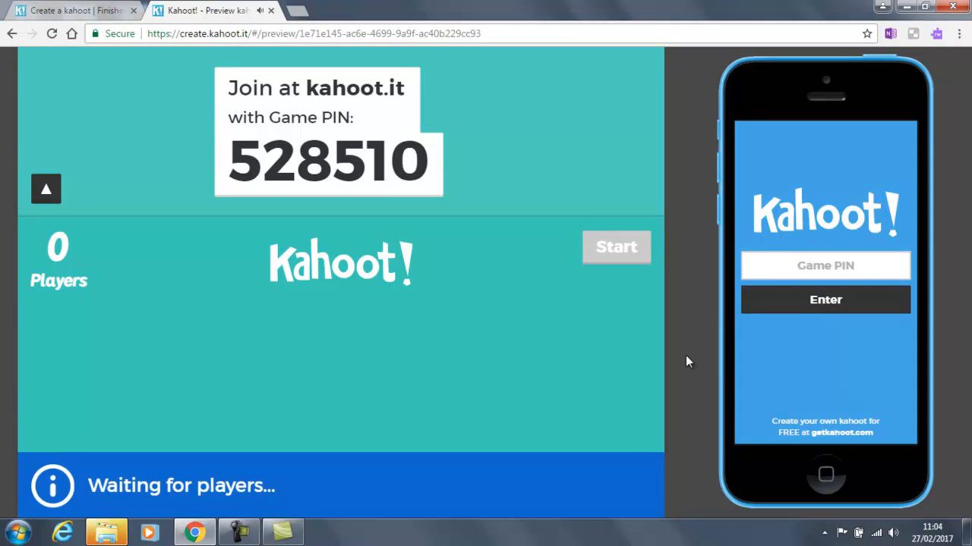
# Step: Mute the computer's sound from the volume control
pyautogui.click(895, 535)
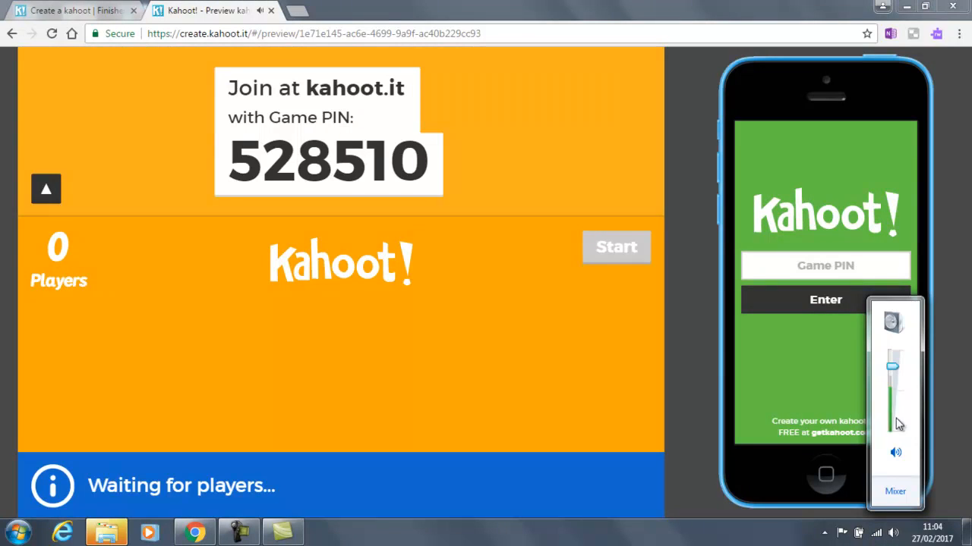
pyautogui.click(896, 454)
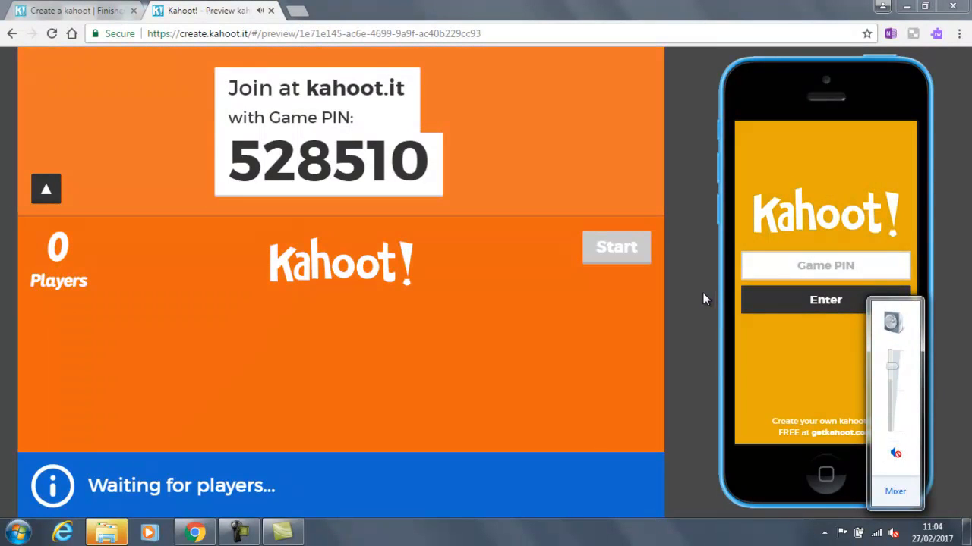
pyautogui.click(702, 292)
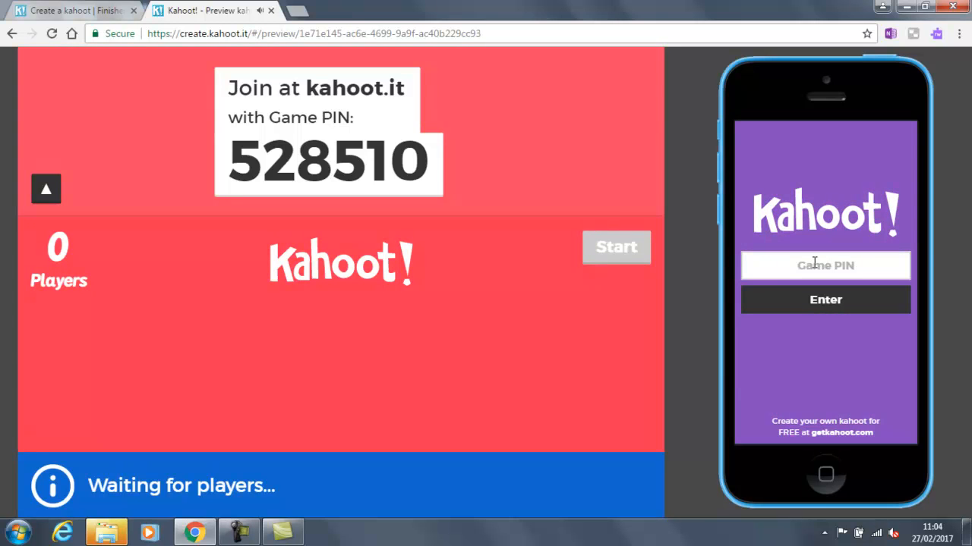
# Step: Join the preview lobby on the phone with PIN 528510 and nickname 'Bob'
pyautogui.click(814, 263)
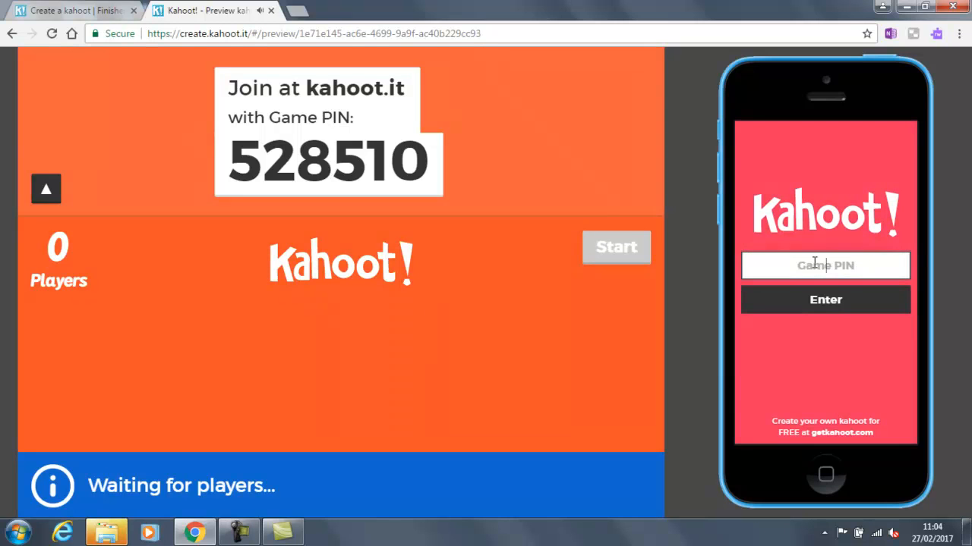
pyautogui.write('528')
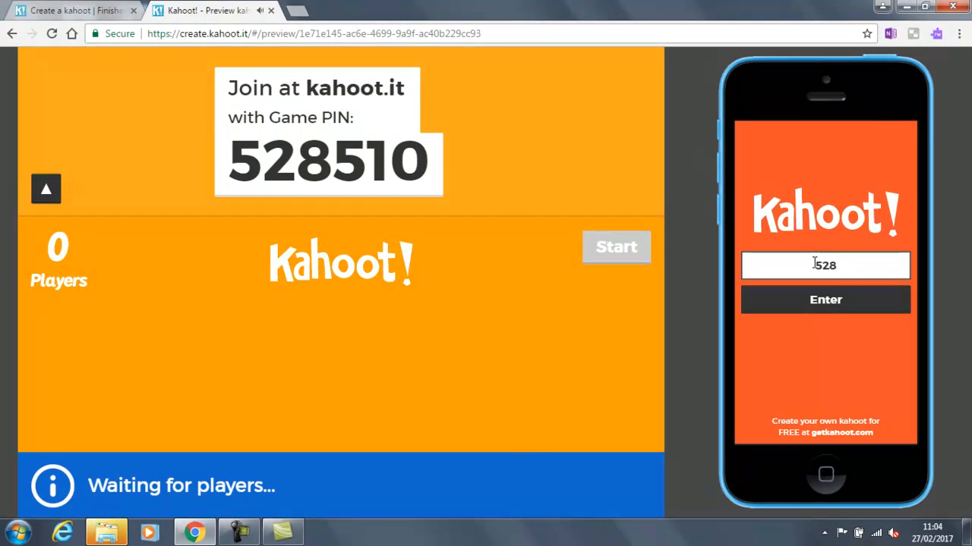
pyautogui.write('510')
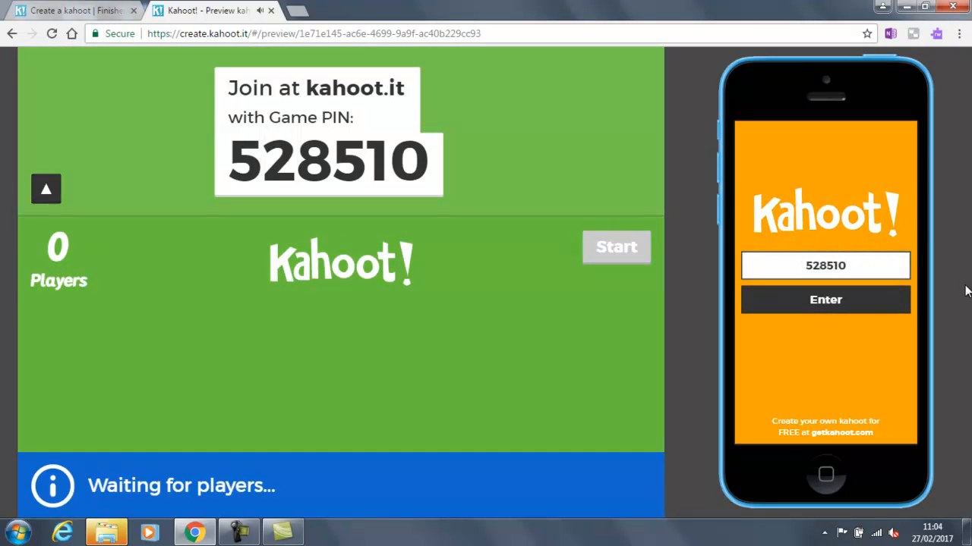
pyautogui.click(853, 304)
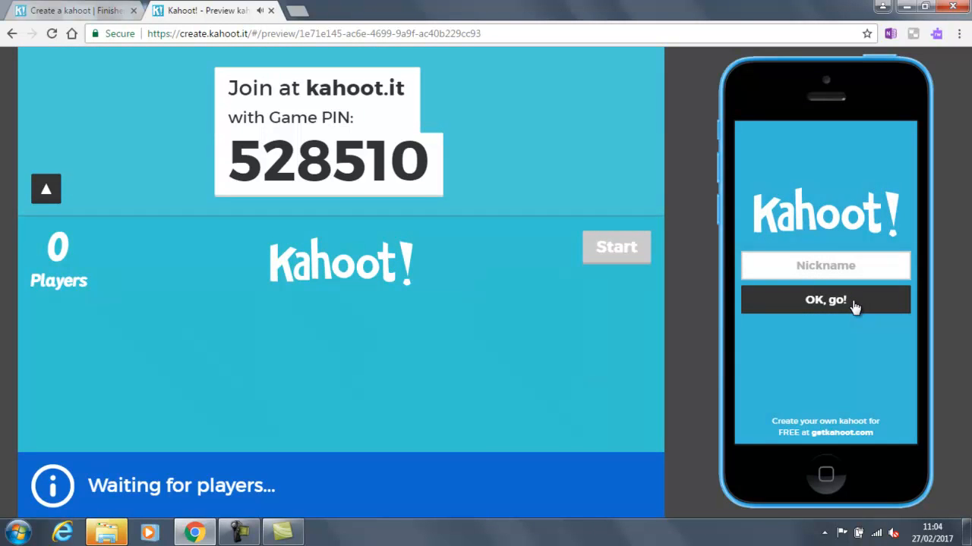
pyautogui.click(841, 264)
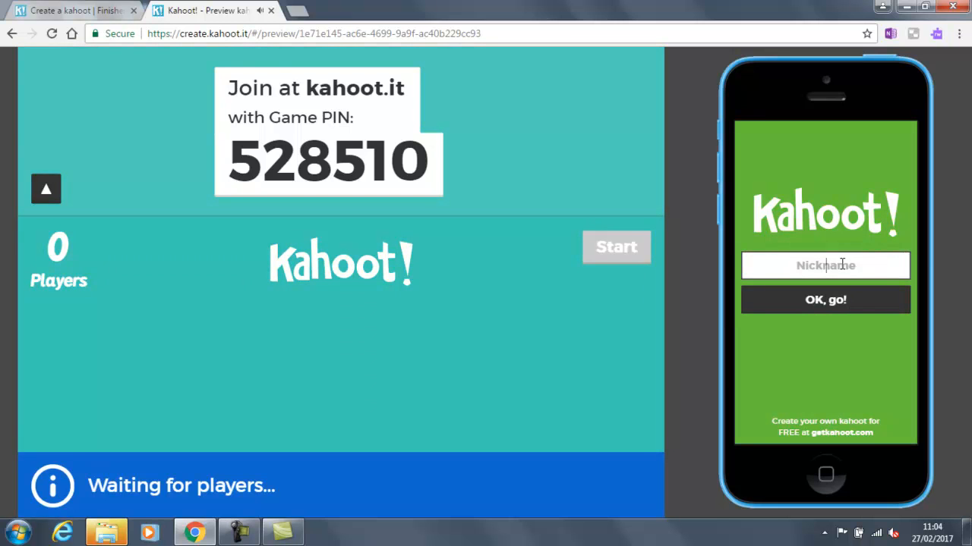
pyautogui.write('Bob')
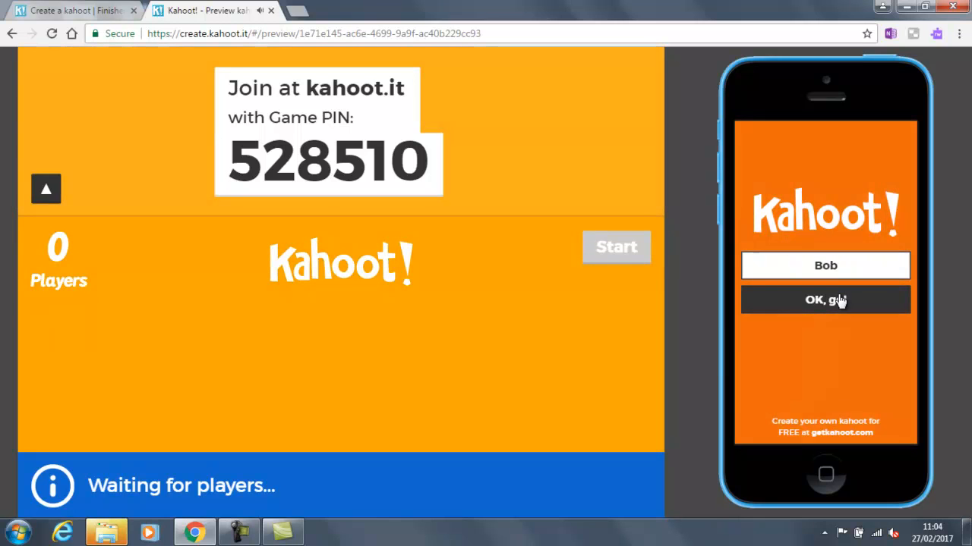
pyautogui.click(839, 299)
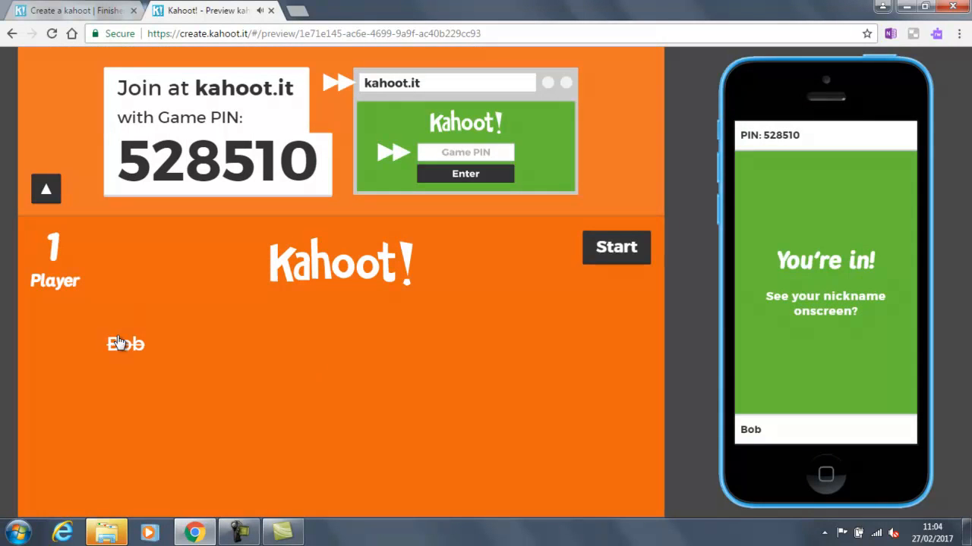
# Step: Kick the player, rejoin with PIN 528510 as 'bill', and start the Example Quiz game
pyautogui.click(119, 346)
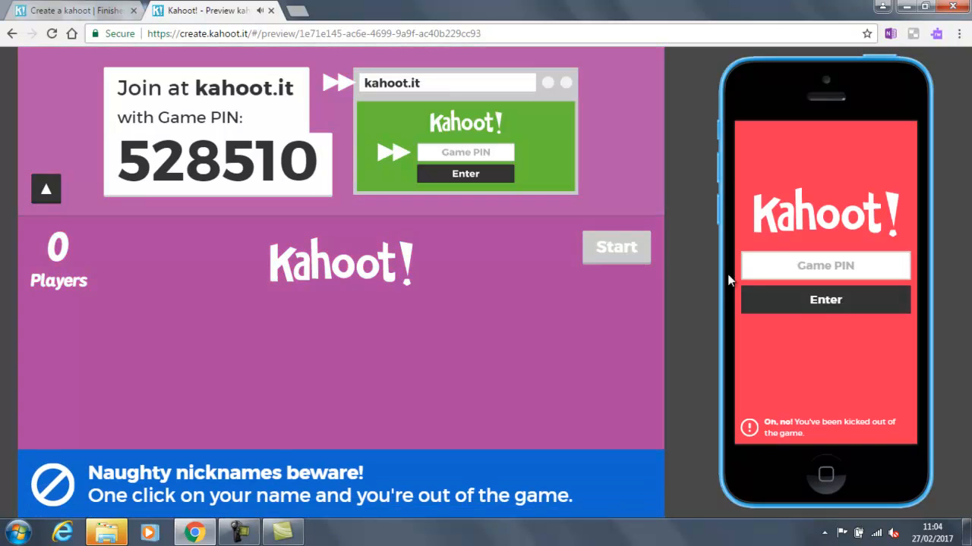
pyautogui.click(783, 260)
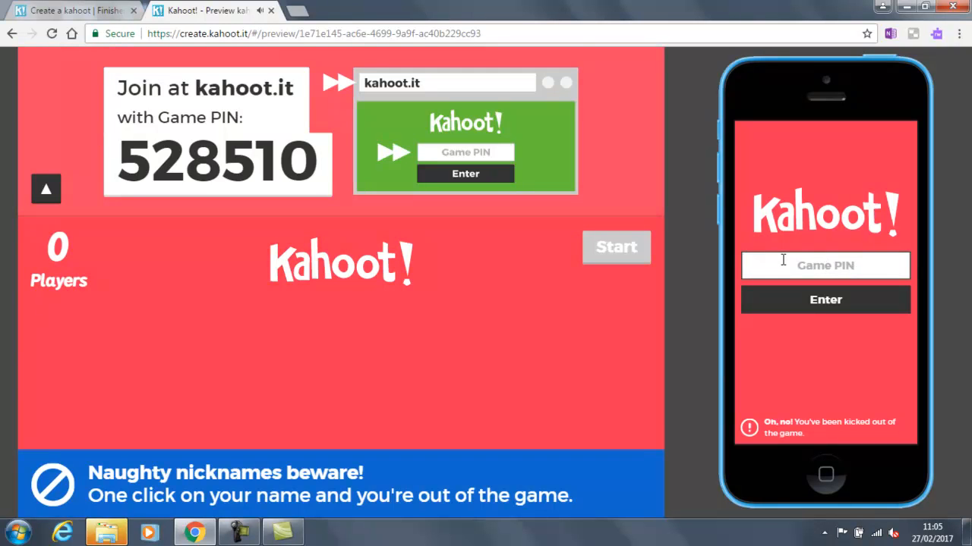
pyautogui.write('Bill')
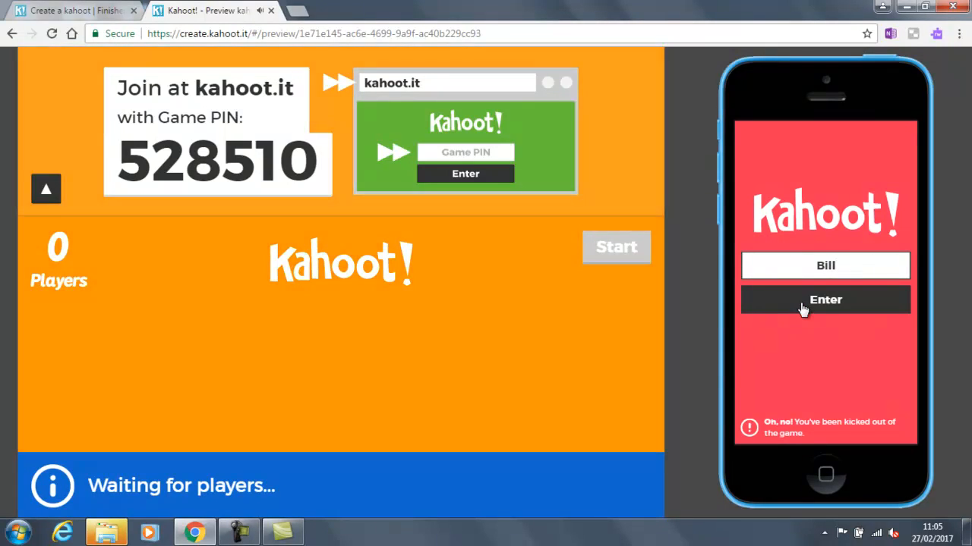
pyautogui.click(801, 305)
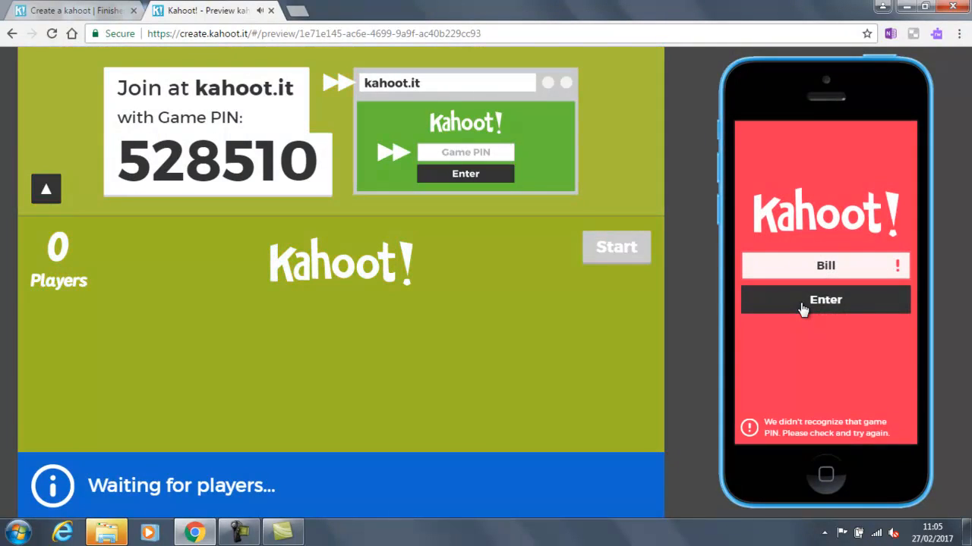
pyautogui.doubleClick(840, 265)
pyautogui.press('BackSpace')
pyautogui.press('BackSpace')
pyautogui.press('BackSpace')
pyautogui.press('BackSpace')
pyautogui.write('528510')
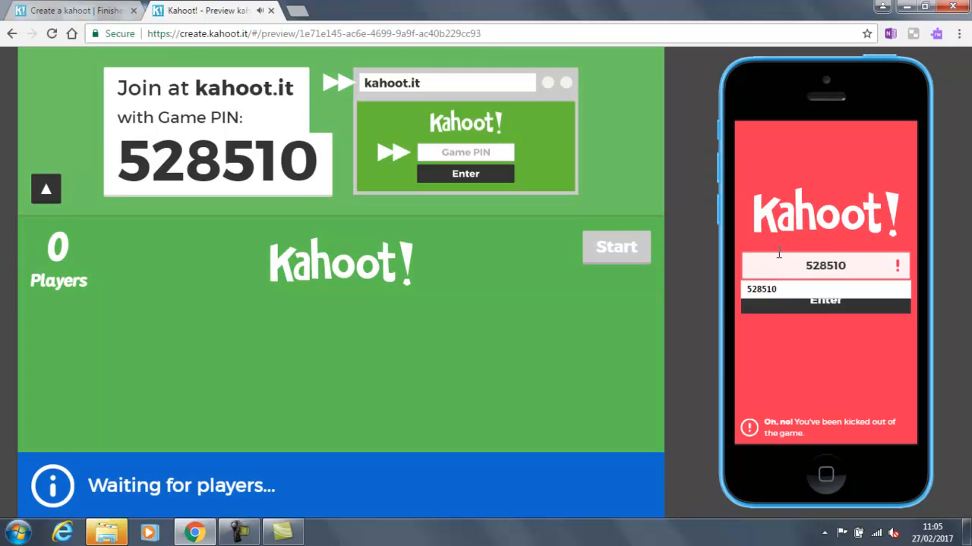
pyautogui.click(800, 305)
pyautogui.click(807, 267)
pyautogui.write('bill')
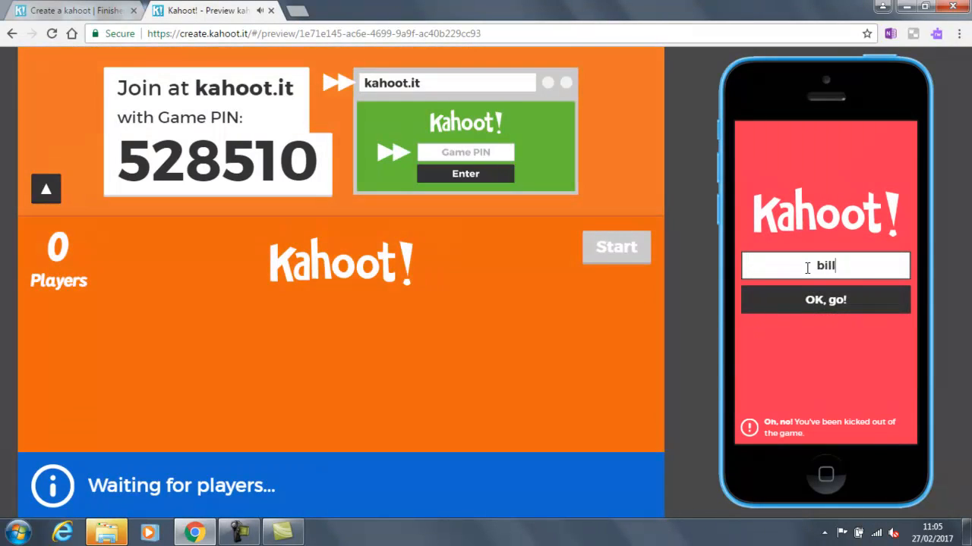
pyautogui.click(820, 309)
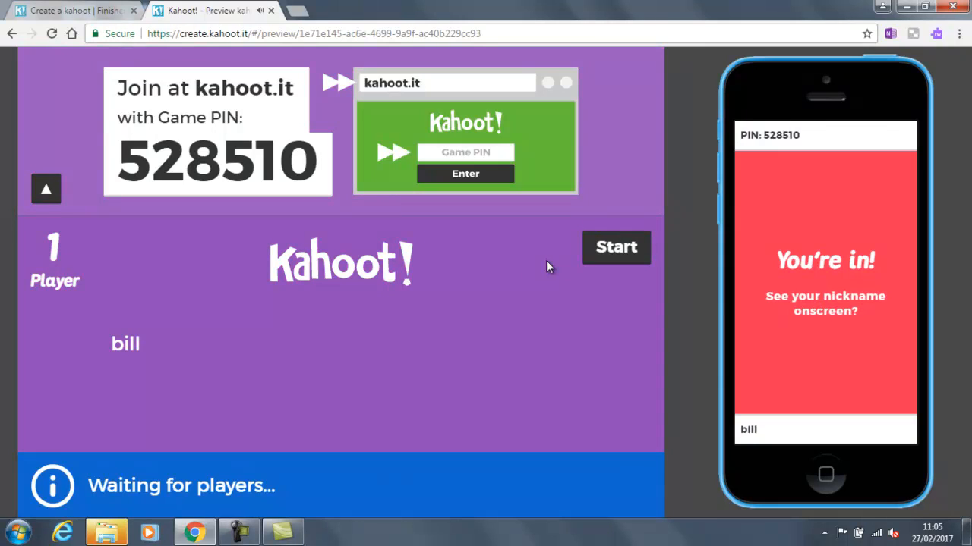
pyautogui.click(615, 248)
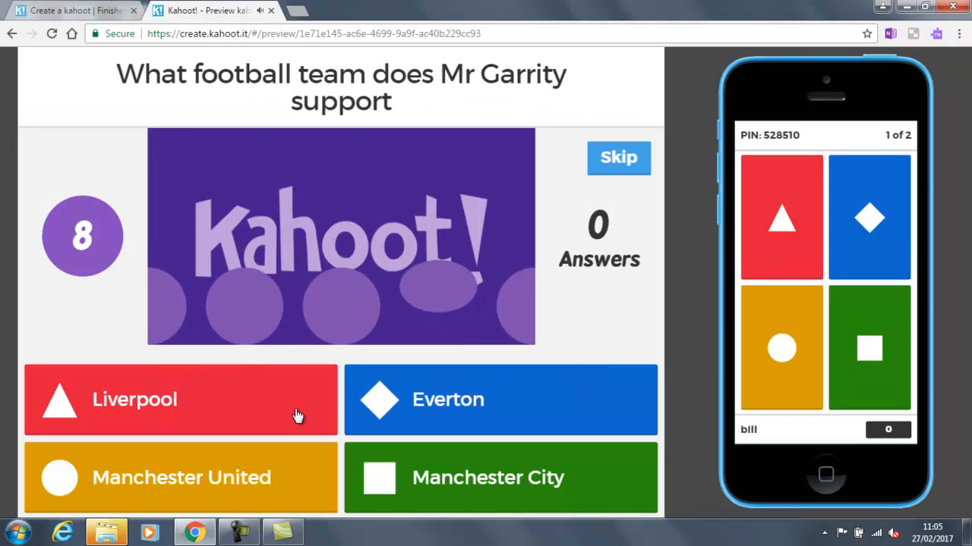
# Step: Answer Liverpool on question one and Everton on question two, then advance to the podium
pyautogui.click(768, 226)
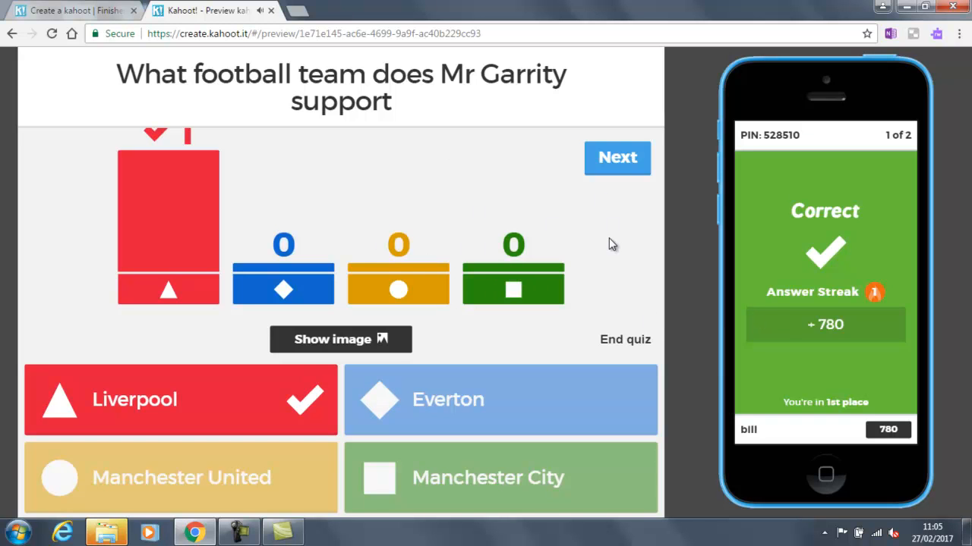
pyautogui.click(614, 160)
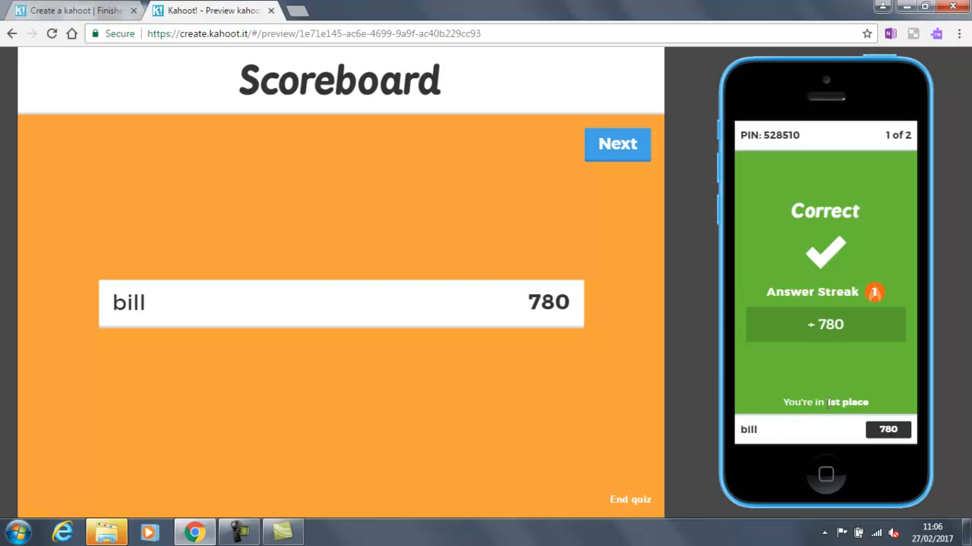
pyautogui.click(617, 145)
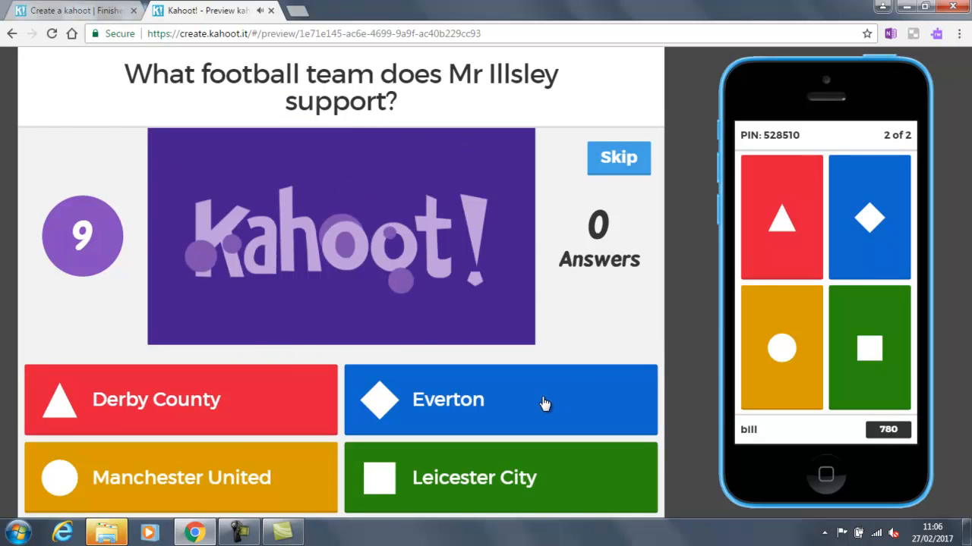
pyautogui.click(872, 222)
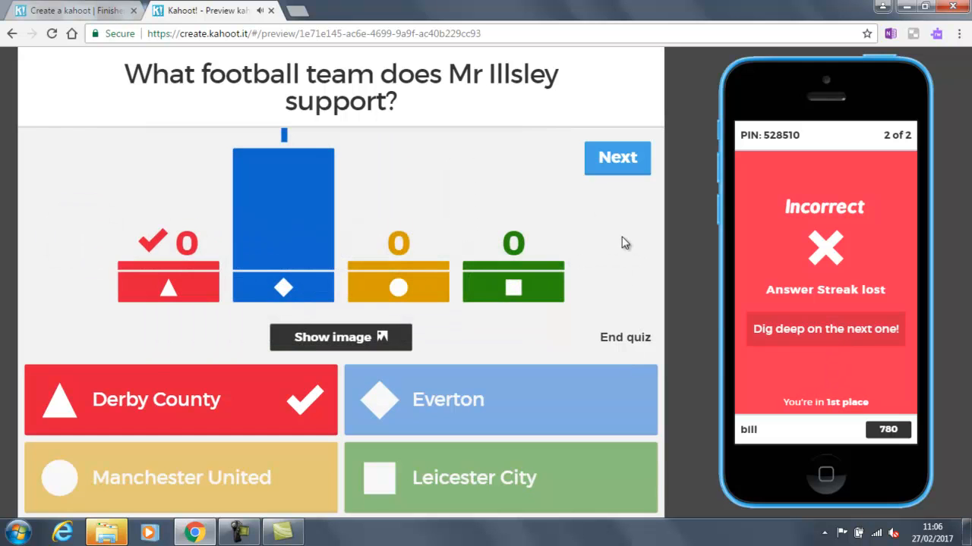
pyautogui.click(617, 159)
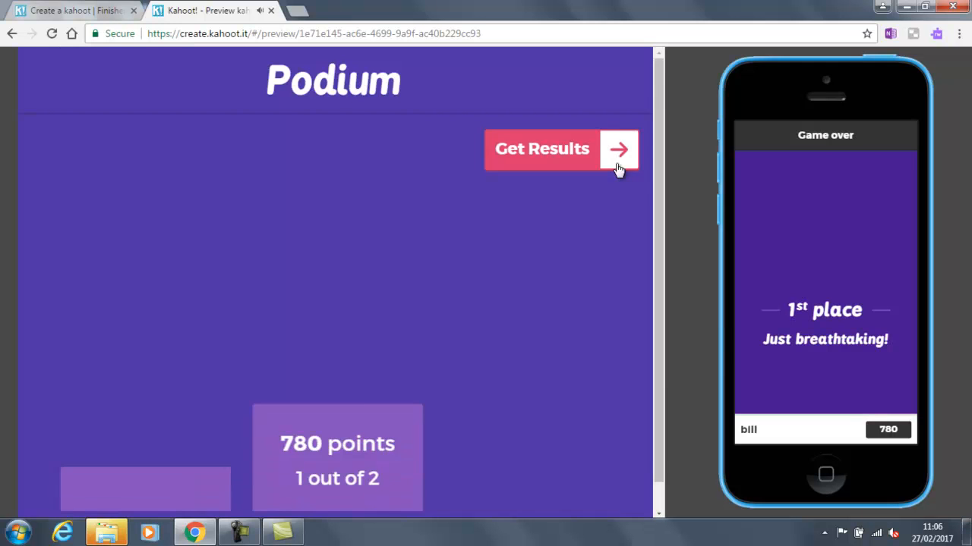
# Step: Open the game over summary and toggle between feedback statistics and the scoreboard
pyautogui.scroll(-1, 501, 300)
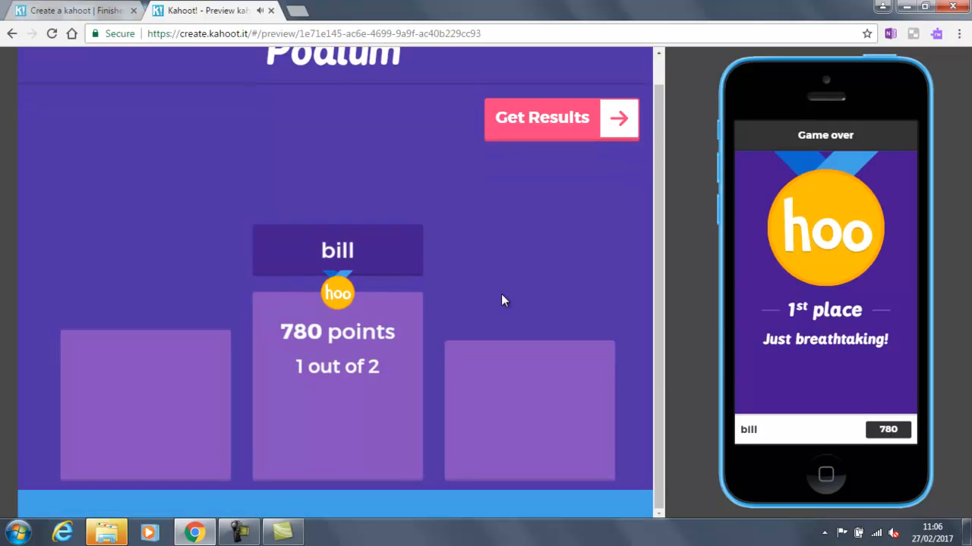
pyautogui.click(559, 126)
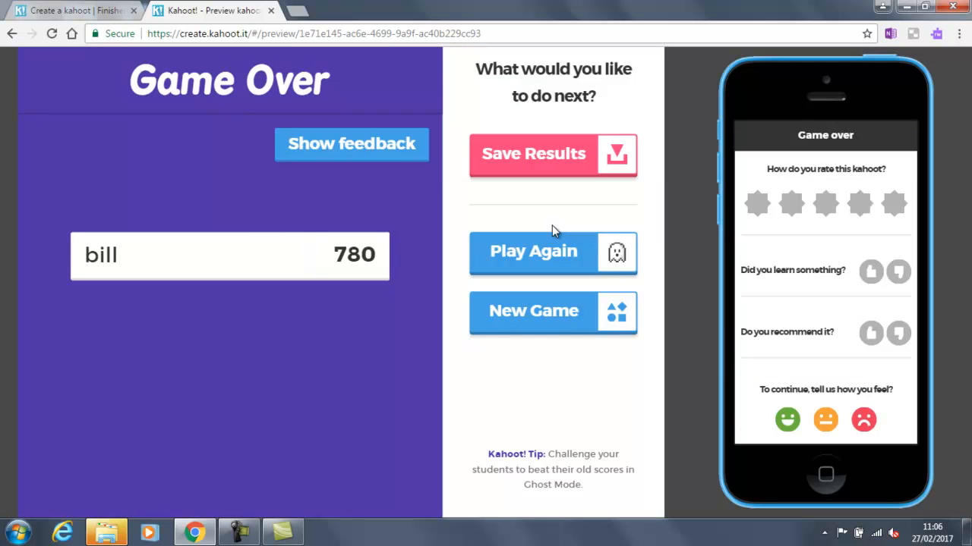
pyautogui.click(393, 165)
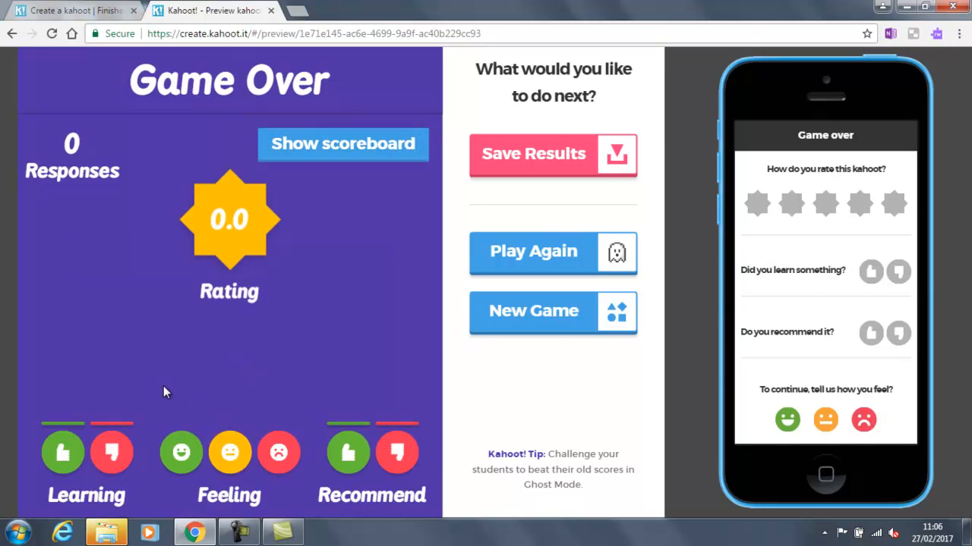
pyautogui.click(292, 152)
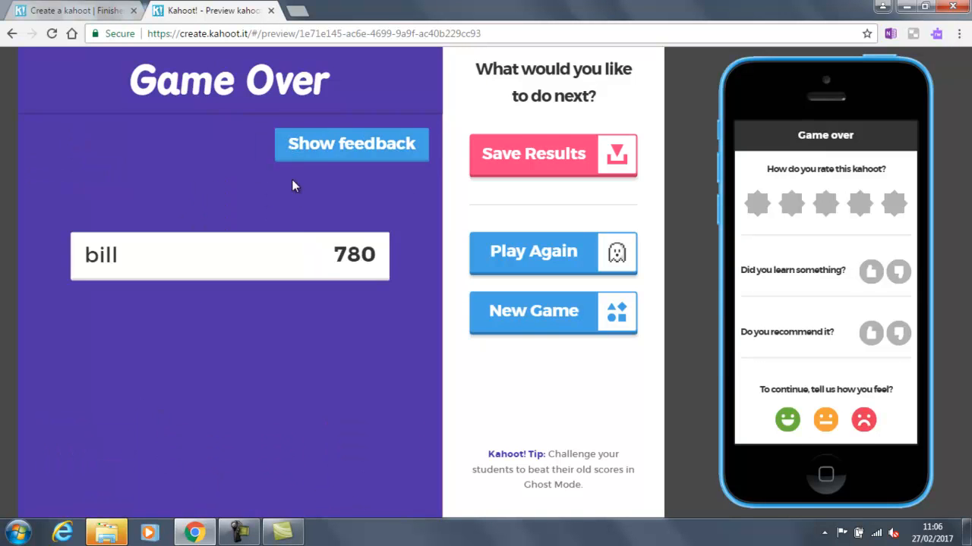
pyautogui.click(325, 158)
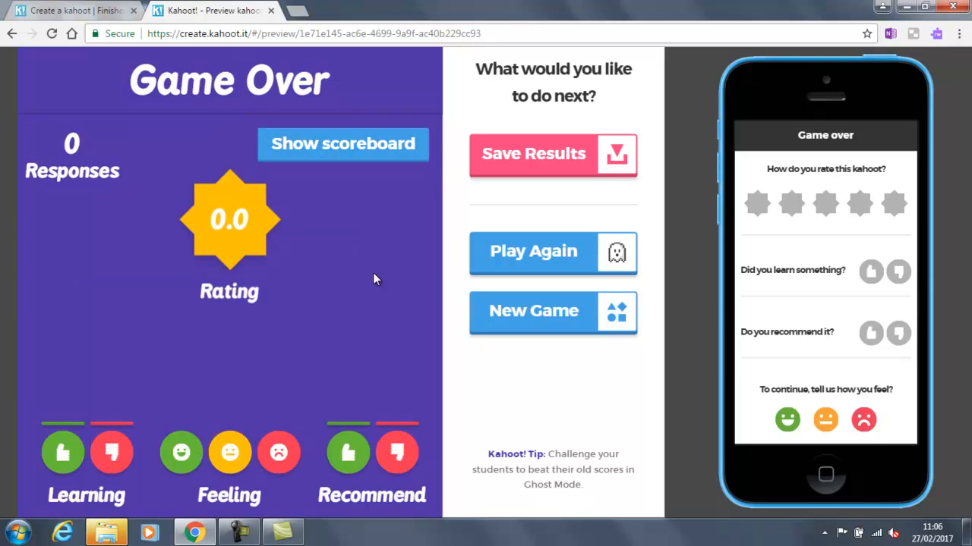
# Step: Save the results by Direct Download and open the downloaded .xlsx spreadsheet
pyautogui.click(553, 159)
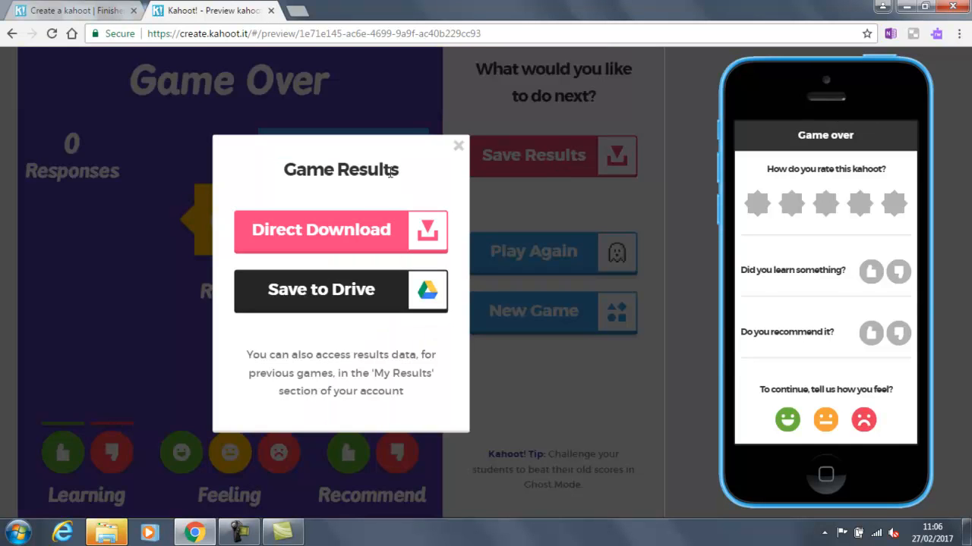
pyautogui.click(332, 246)
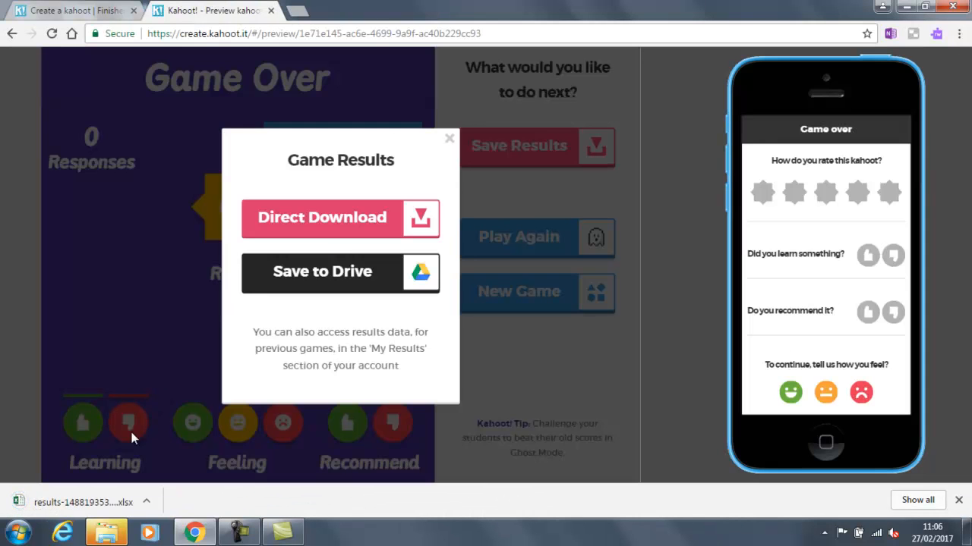
pyautogui.click(97, 504)
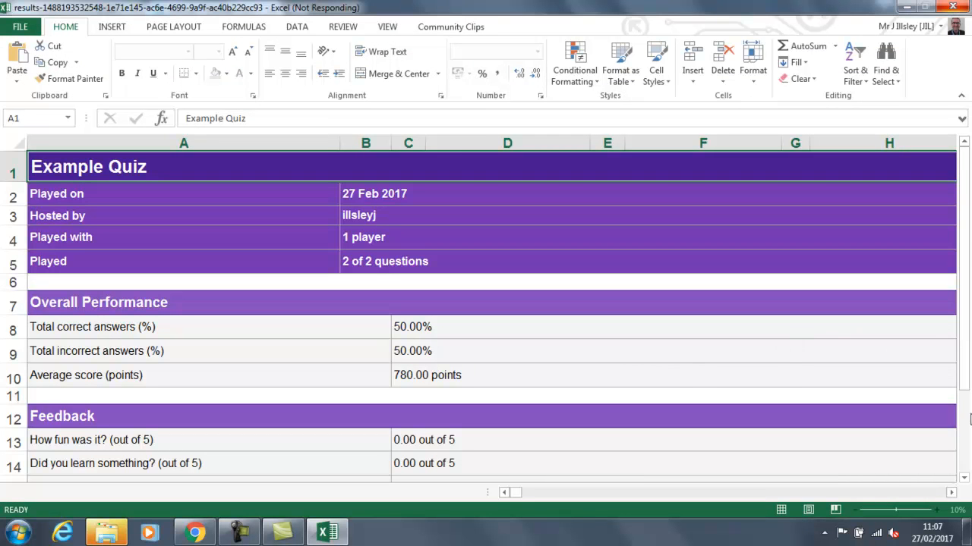
# Step: Browse the Overview, Final Scores and Question Summary sheets of the results workbook
pyautogui.click(964, 477)
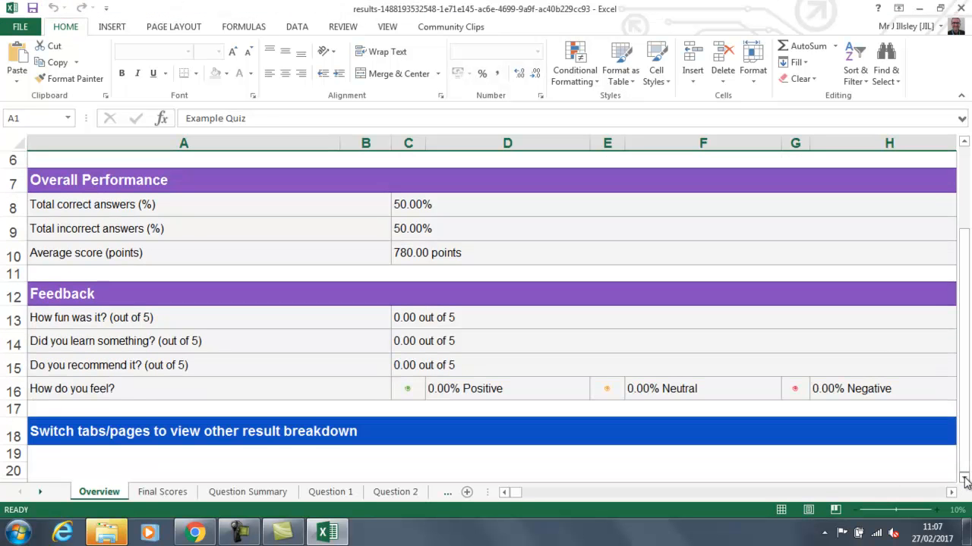
pyautogui.click(964, 477)
pyautogui.click(964, 479)
pyautogui.click(964, 479)
pyautogui.click(964, 479)
pyautogui.click(964, 479)
pyautogui.click(964, 479)
pyautogui.click(964, 479)
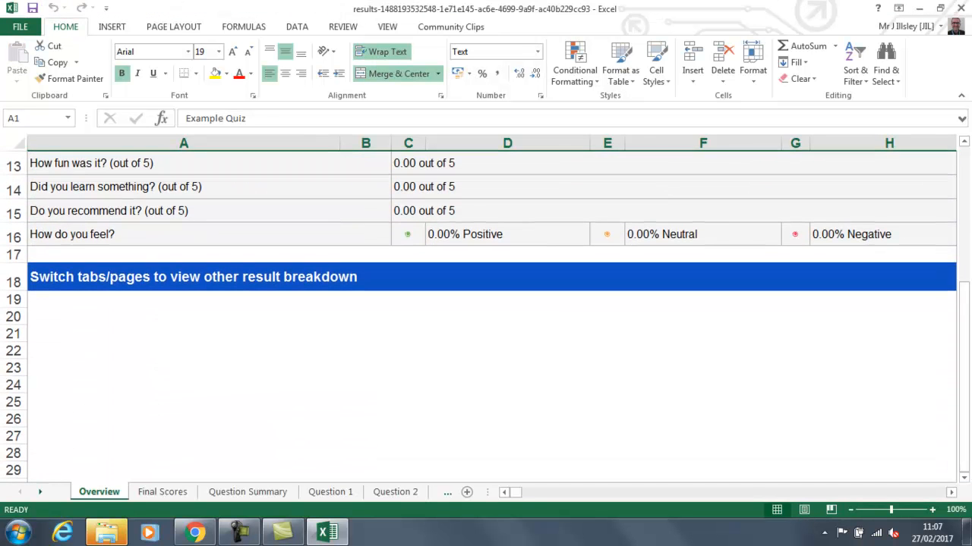
pyautogui.click(158, 493)
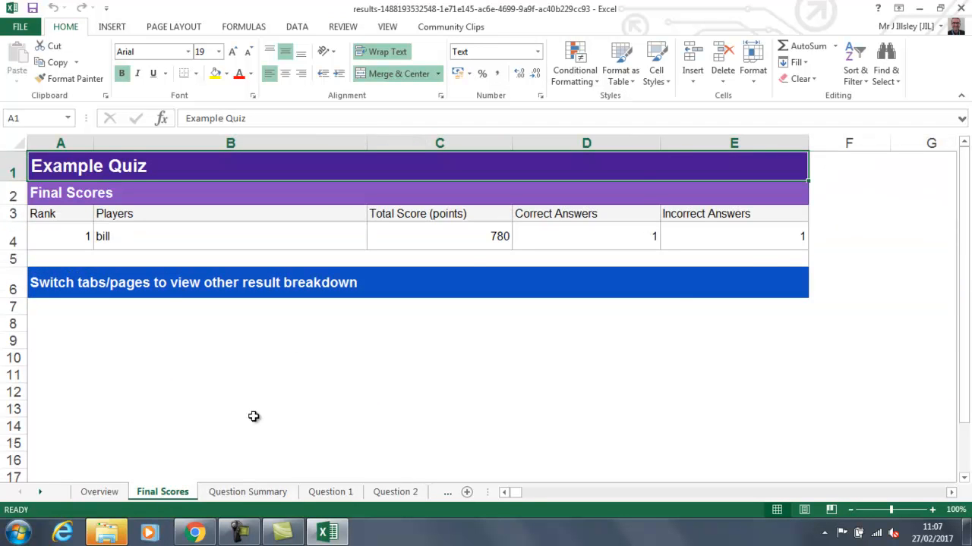
pyautogui.click(247, 493)
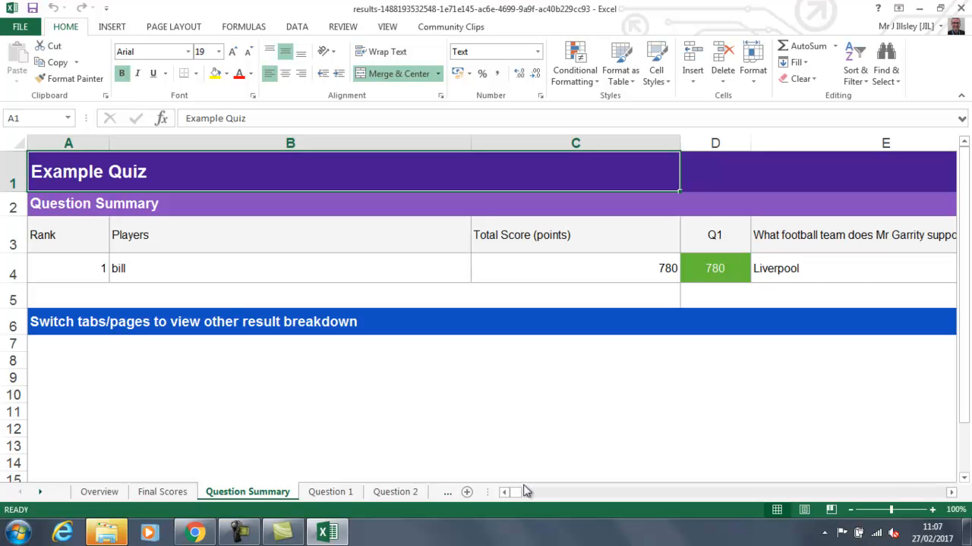
# Step: Check the Question 1 sheet, return to Overview, and close Excel without saving
pyautogui.moveTo(517, 495)
pyautogui.mouseDown()
pyautogui.moveTo(527, 495)
pyautogui.moveTo(518, 496)
pyautogui.mouseUp()
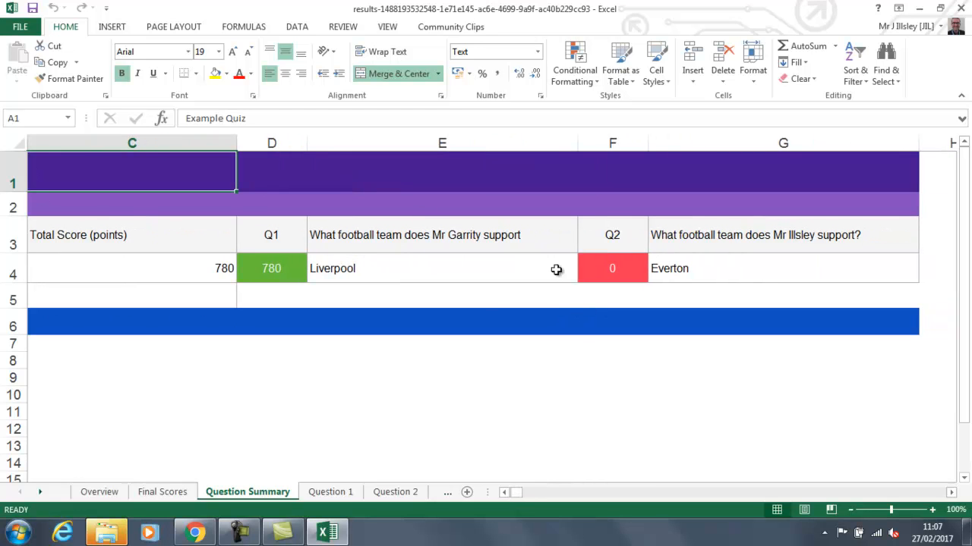
pyautogui.click(325, 493)
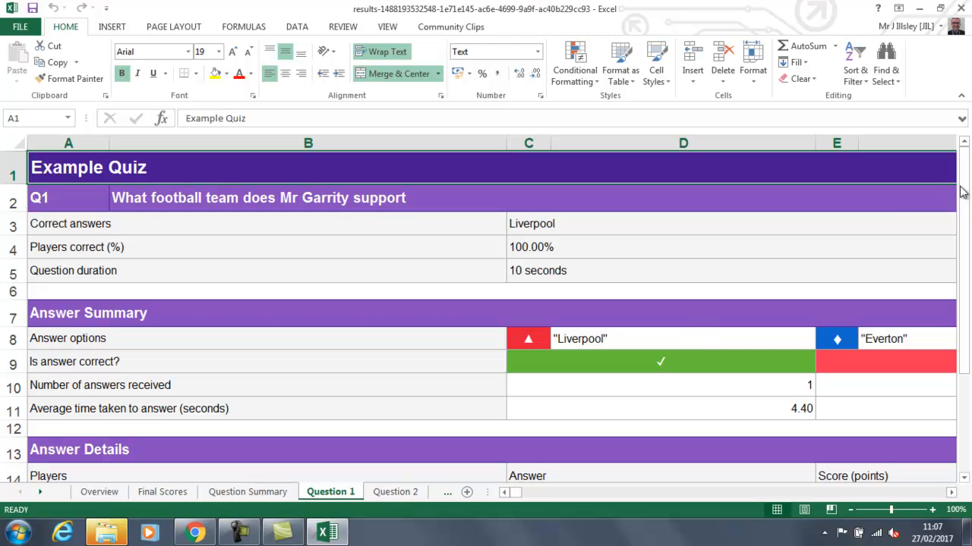
pyautogui.moveTo(966, 196)
pyautogui.mouseDown()
pyautogui.moveTo(970, 278)
pyautogui.moveTo(969, 198)
pyautogui.mouseUp()
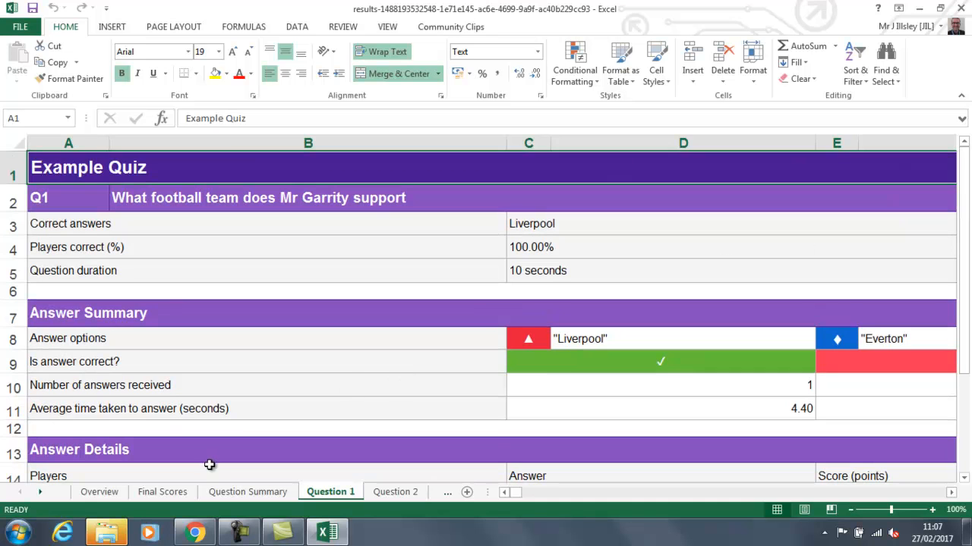
pyautogui.click(162, 492)
pyautogui.click(111, 492)
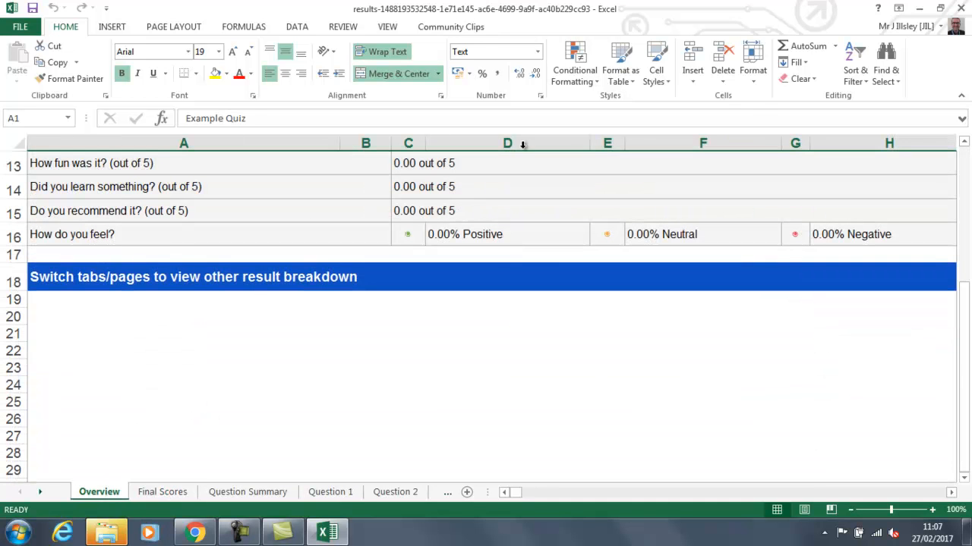
pyautogui.click(962, 7)
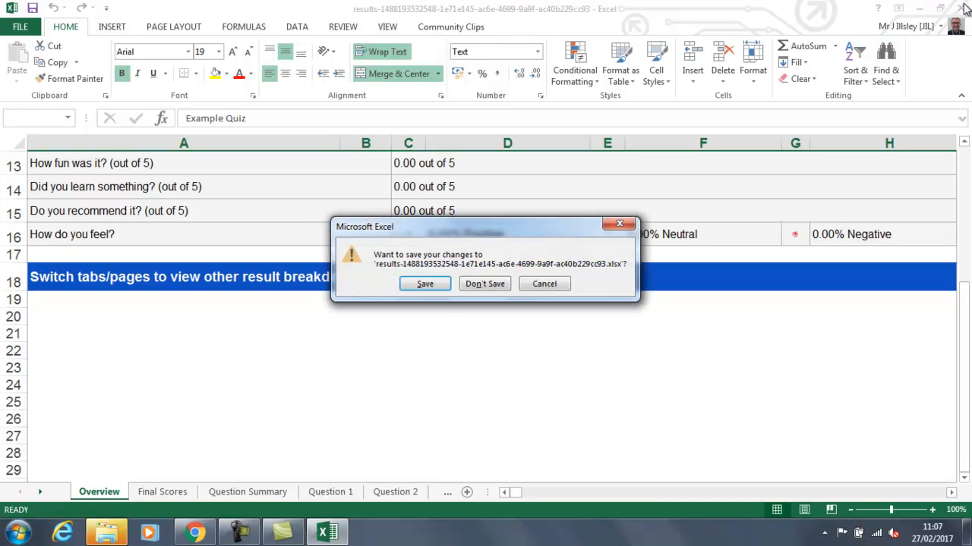
pyautogui.click(490, 283)
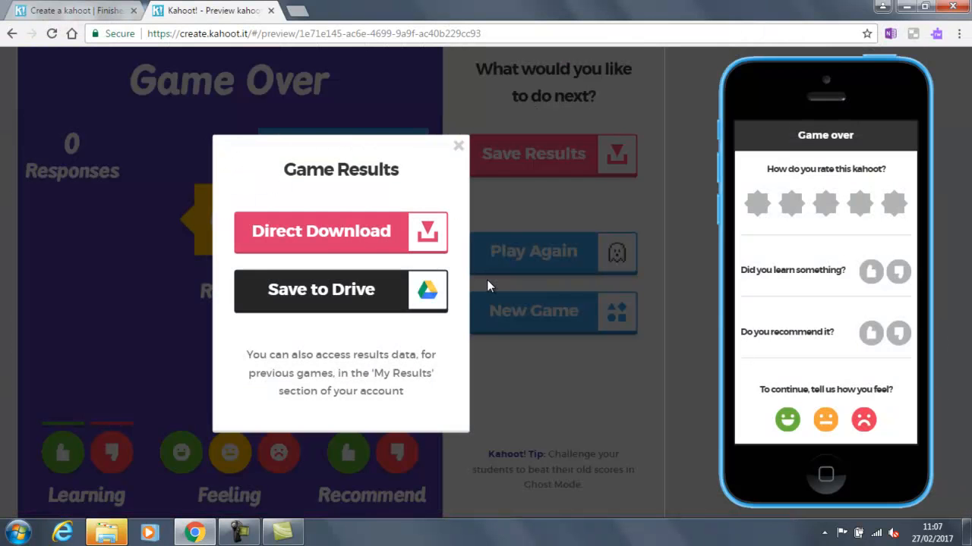
# Step: Rate the kahoot five stars, thumbs-up for learning and recommending, happy feeling, then close the preview
pyautogui.click(458, 146)
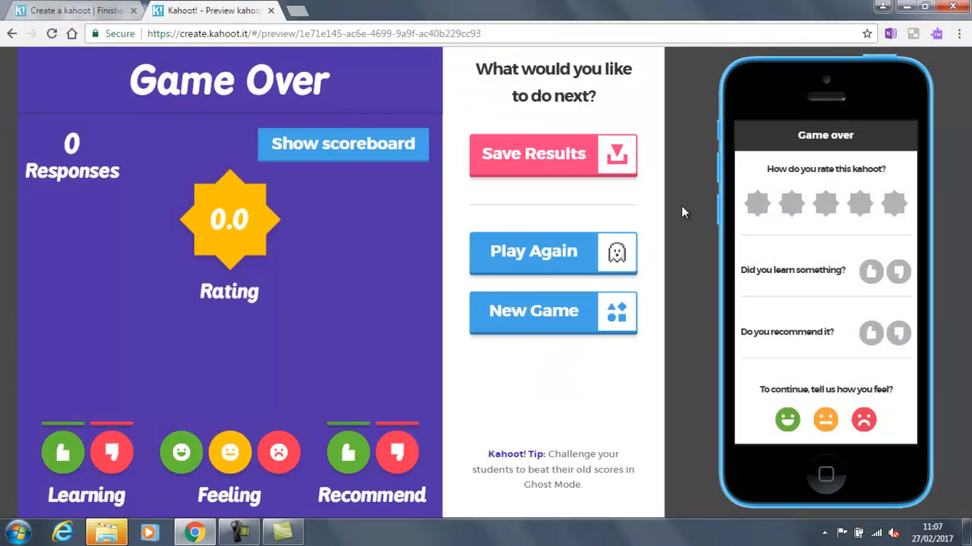
pyautogui.click(896, 205)
pyautogui.click(873, 273)
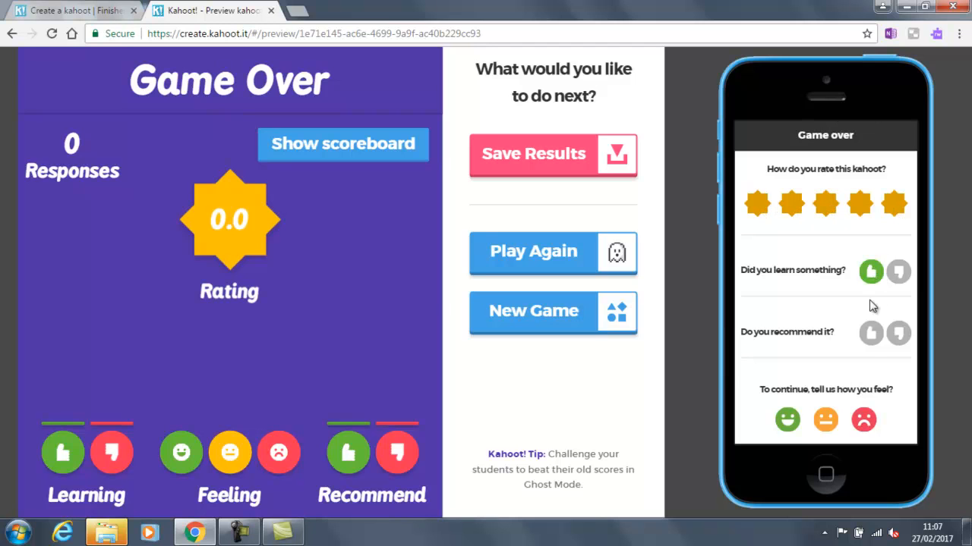
pyautogui.click(870, 334)
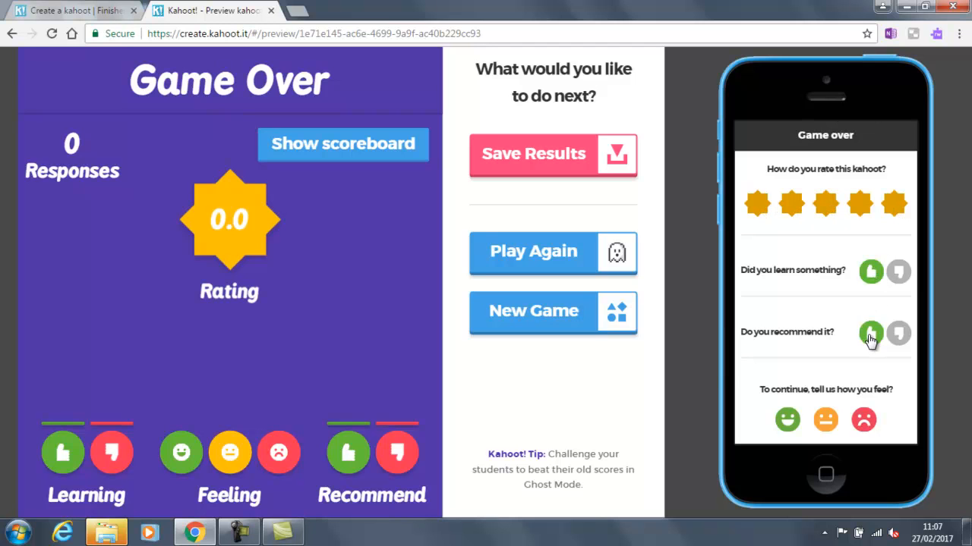
pyautogui.click(789, 422)
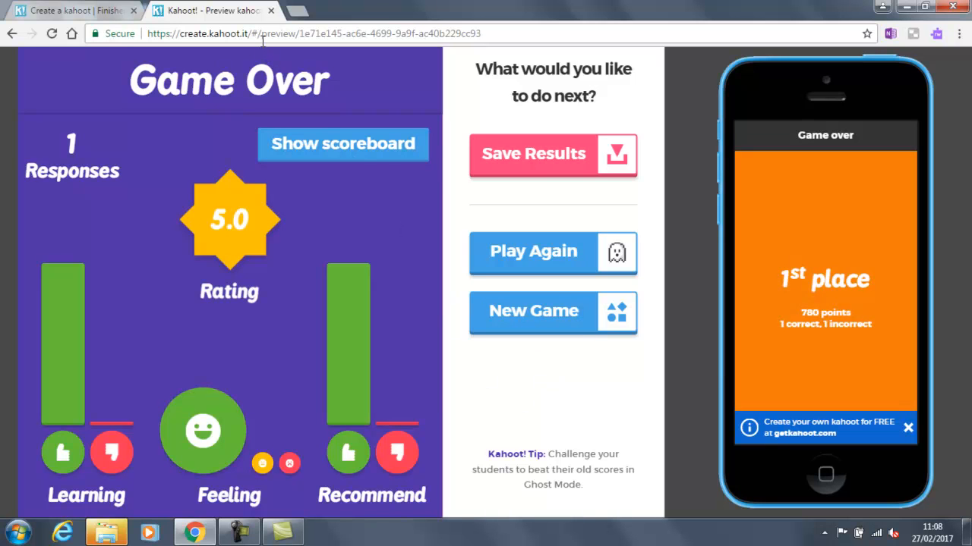
pyautogui.click(270, 10)
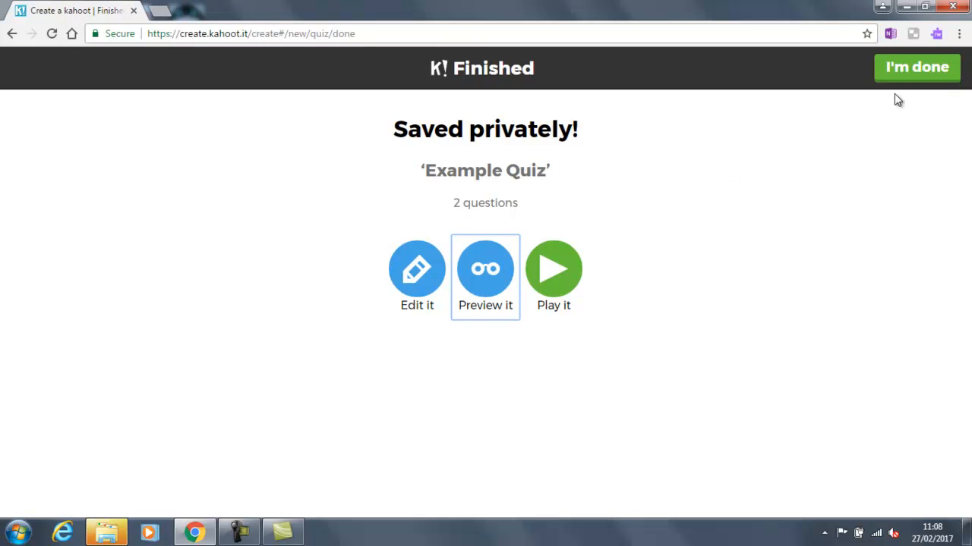
# Step: Finish with Example Quiz and start creating a new Jumble kahoot
pyautogui.click(896, 69)
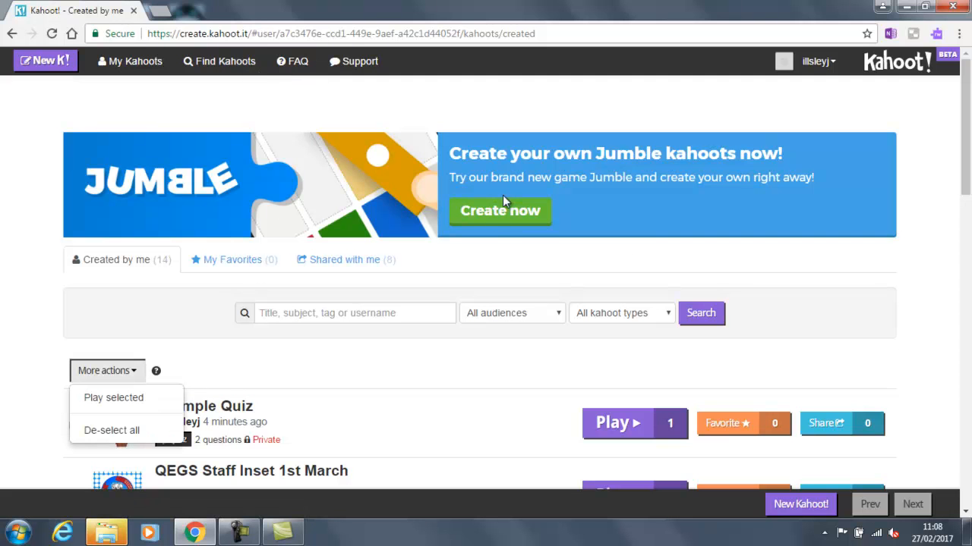
pyautogui.click(499, 216)
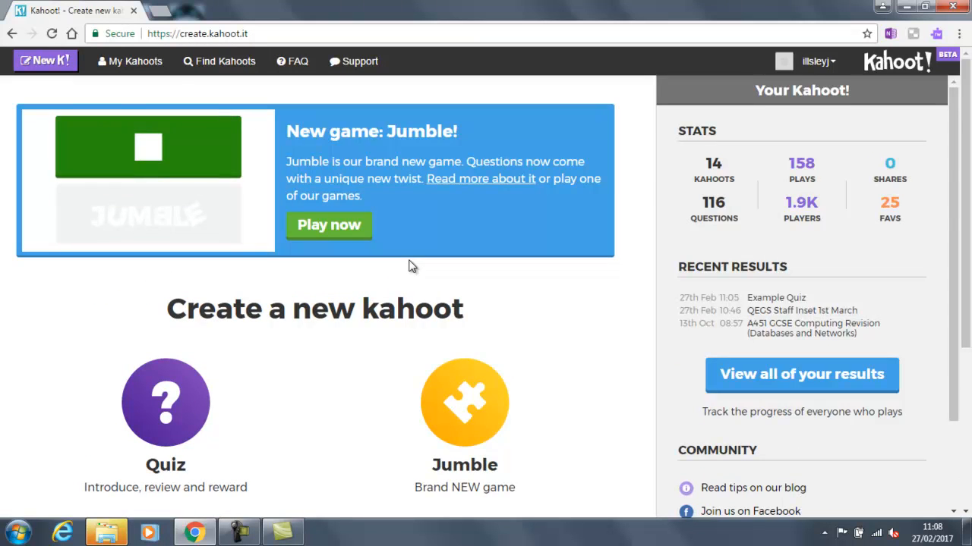
pyautogui.scroll(-3, 409, 266)
pyautogui.click(466, 209)
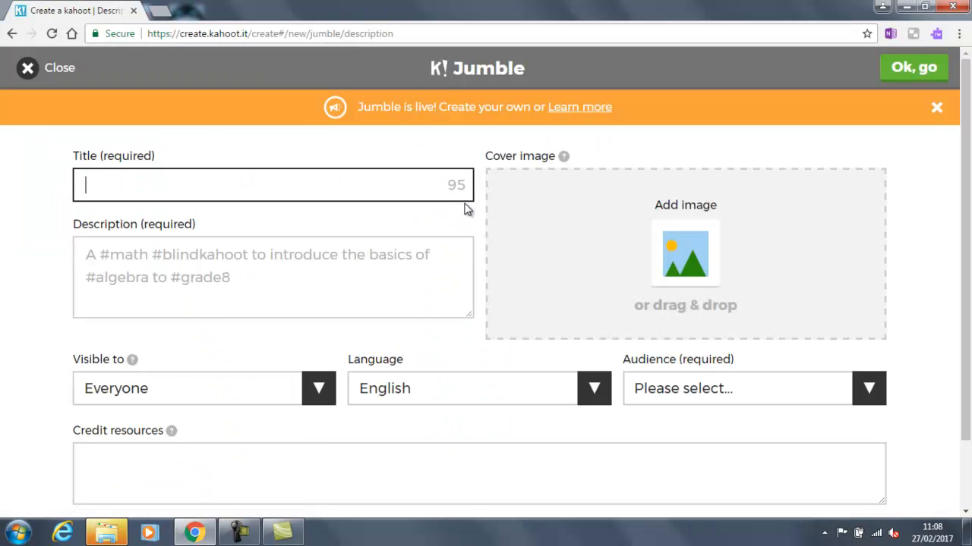
# Step: Enter 'Test Jumble' as title and description and set visibility to Only me
pyautogui.write('Test Jumble')
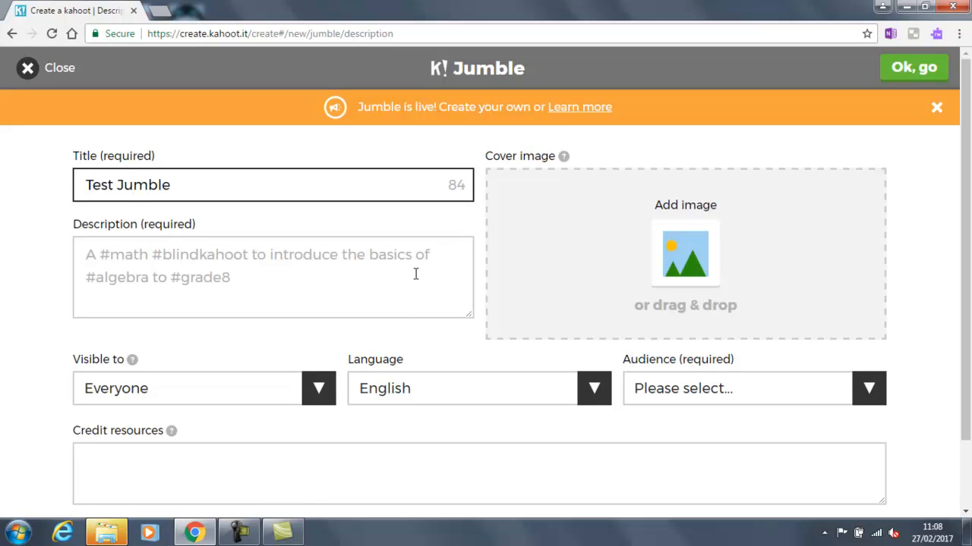
pyautogui.click(404, 270)
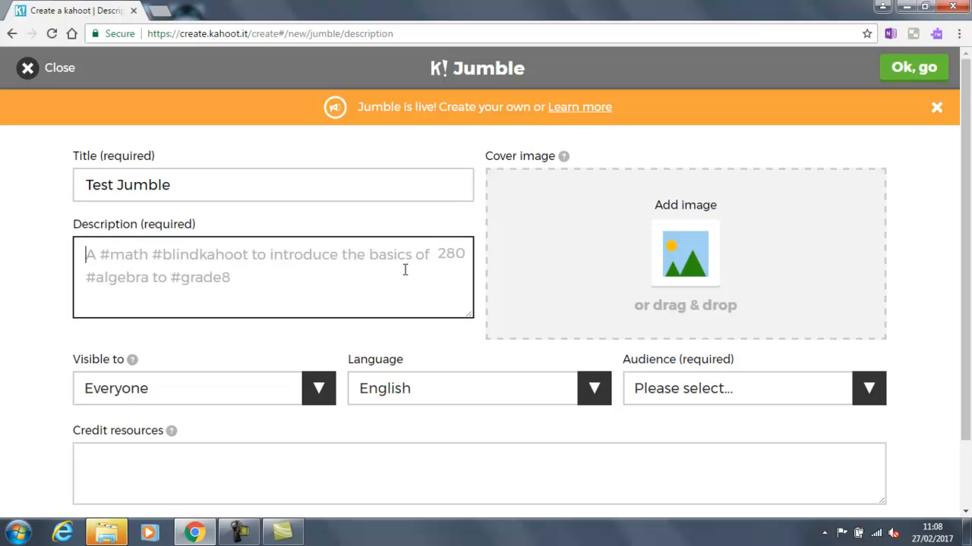
pyautogui.write('Test Jumble')
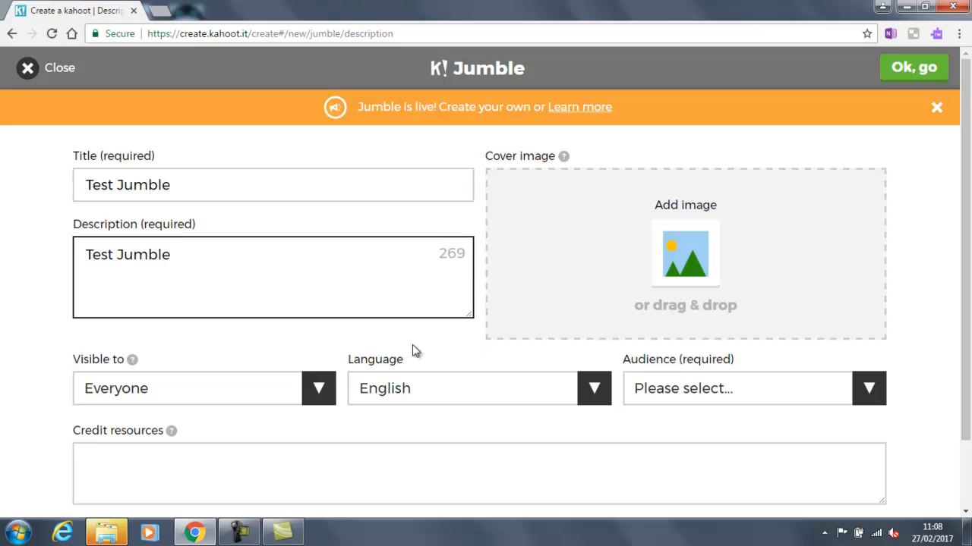
pyautogui.click(324, 390)
pyautogui.click(268, 418)
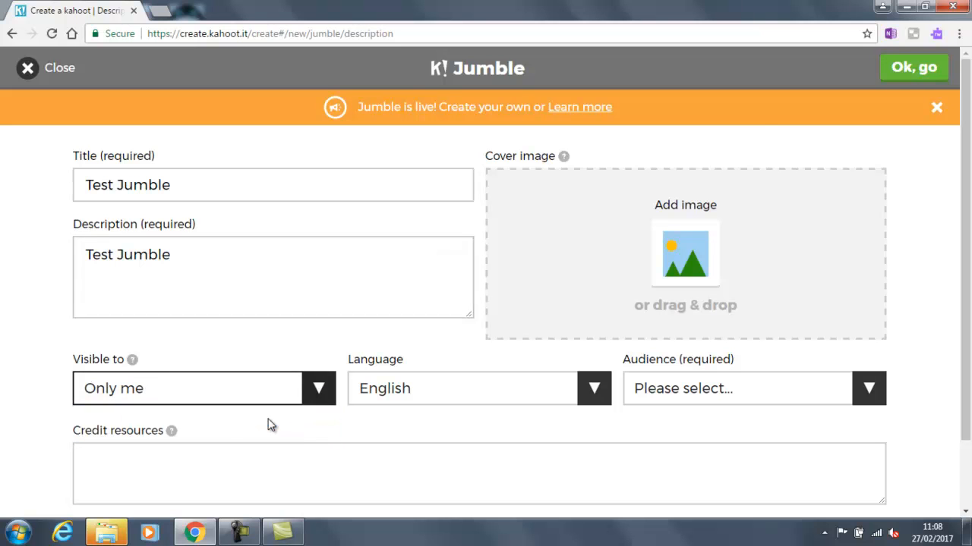
# Step: Set the audience to Training and confirm the description form
pyautogui.click(918, 70)
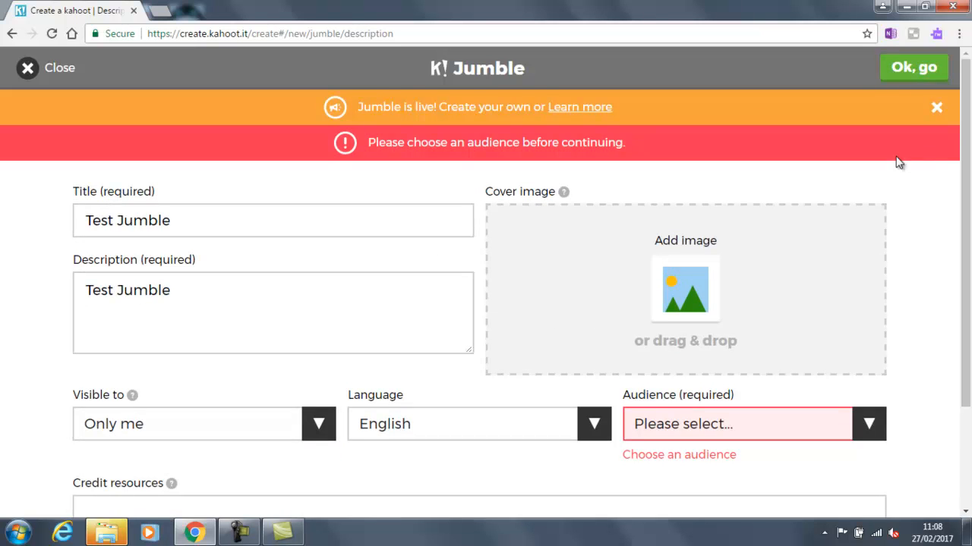
pyautogui.click(864, 435)
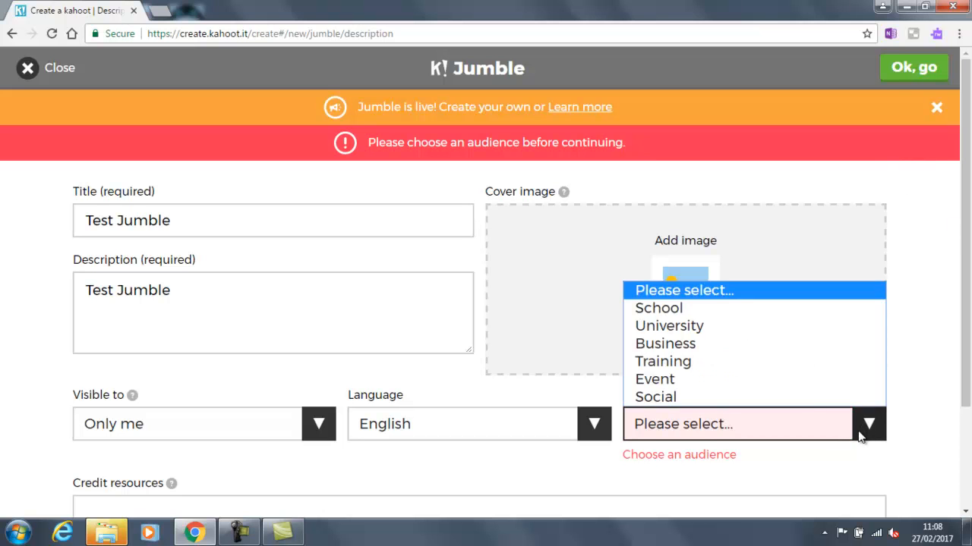
pyautogui.click(792, 363)
pyautogui.scroll(-2, 941, 307)
pyautogui.scroll(2, 941, 308)
pyautogui.click(900, 73)
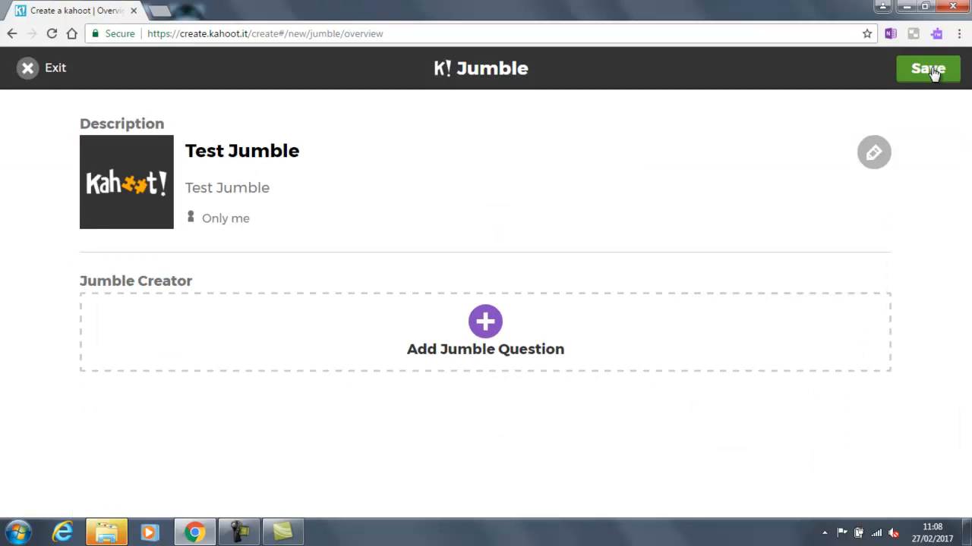
# Step: Add a 30 sec question: 'Order the following words to create the QEGS Values statement'
pyautogui.click(524, 326)
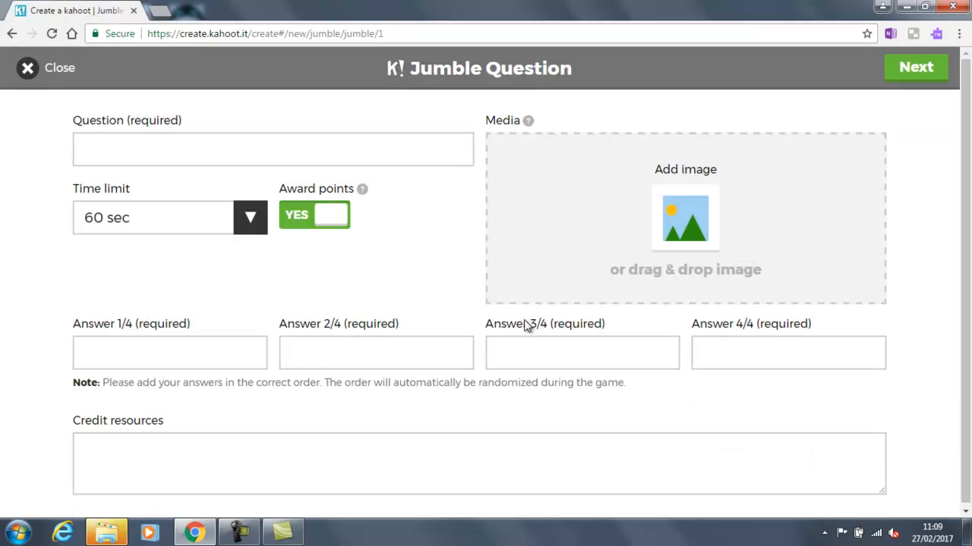
pyautogui.click(247, 146)
pyautogui.click(246, 216)
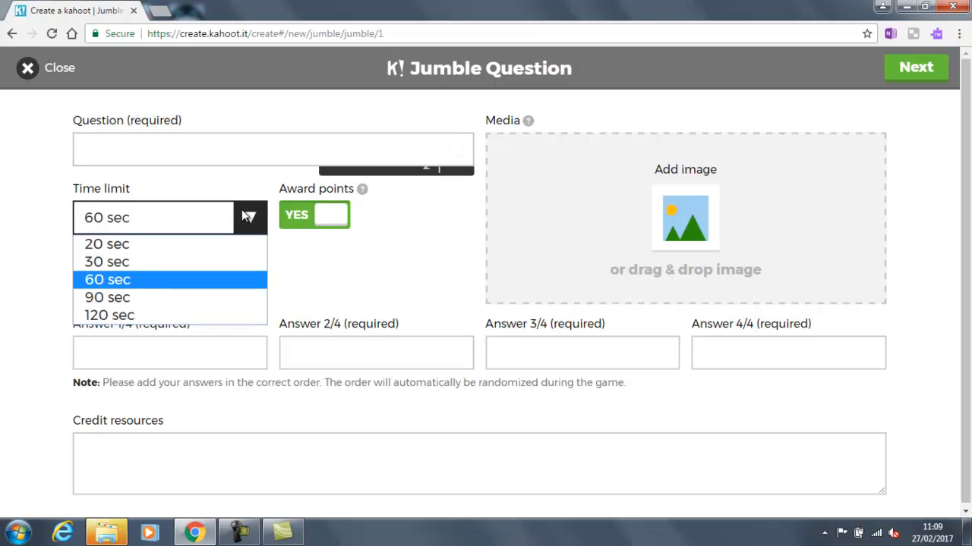
pyautogui.click(217, 262)
pyautogui.click(230, 150)
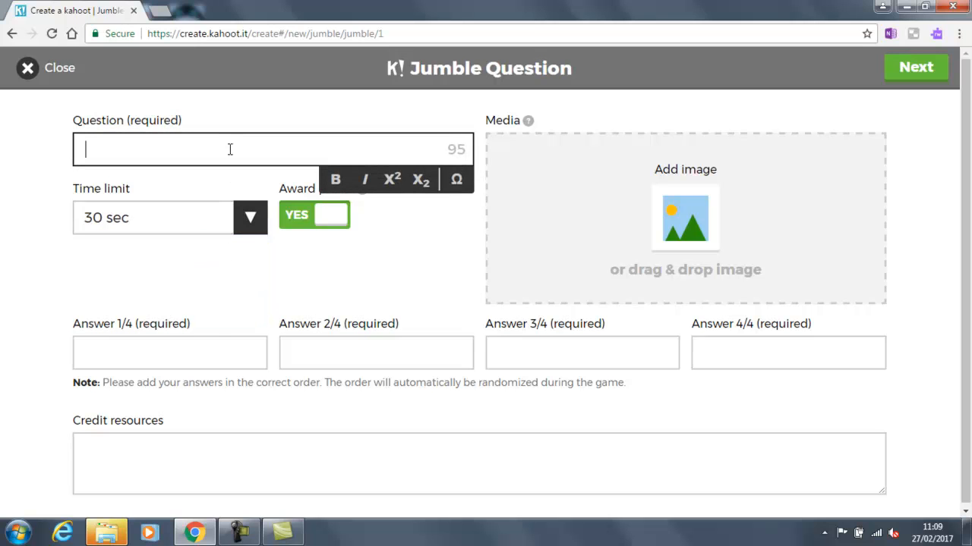
pyautogui.write('Order the fol')
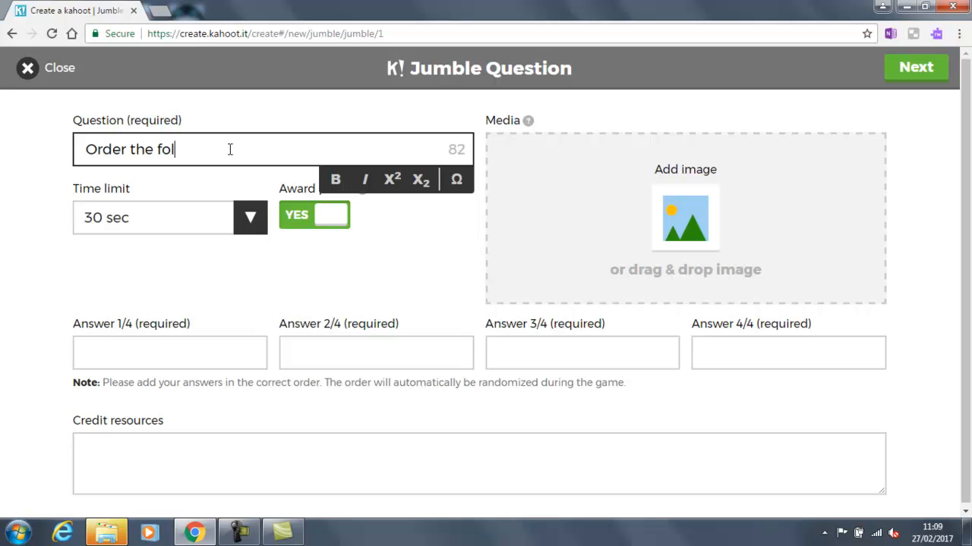
pyautogui.write('lowing words to')
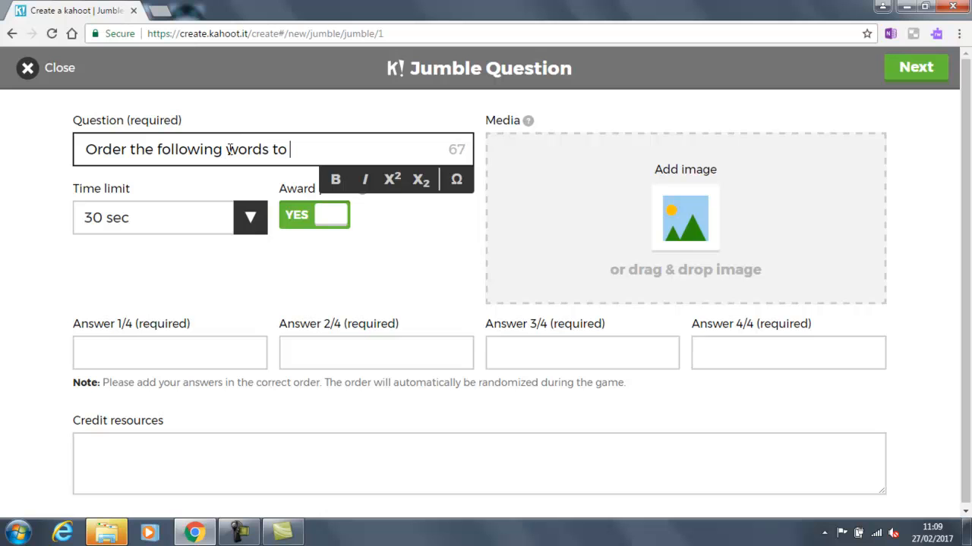
pyautogui.write(' create the QEGS Values')
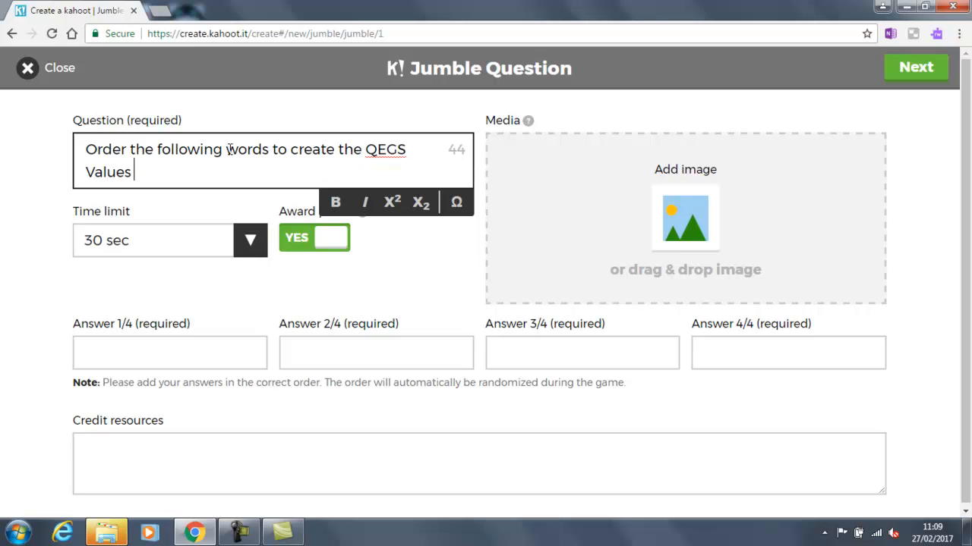
pyautogui.write(' statement')
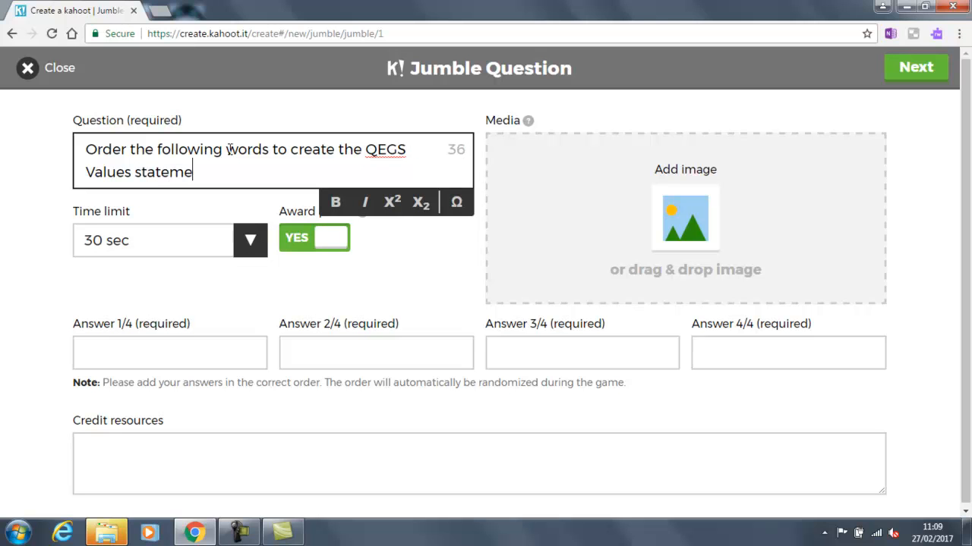
# Step: Fill answers Question, Give, Explore, Succeed, then save the Test Jumble
pyautogui.click(188, 361)
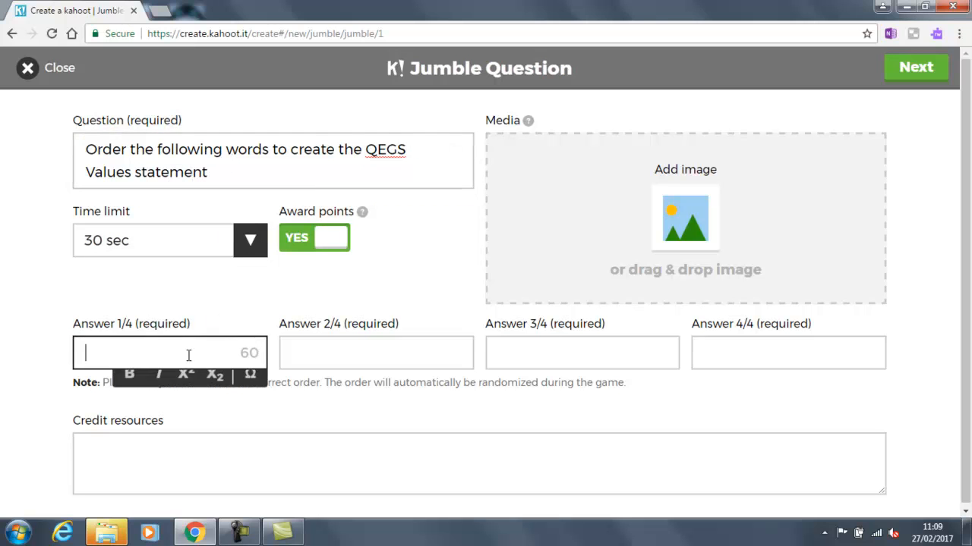
pyautogui.write('Questio')
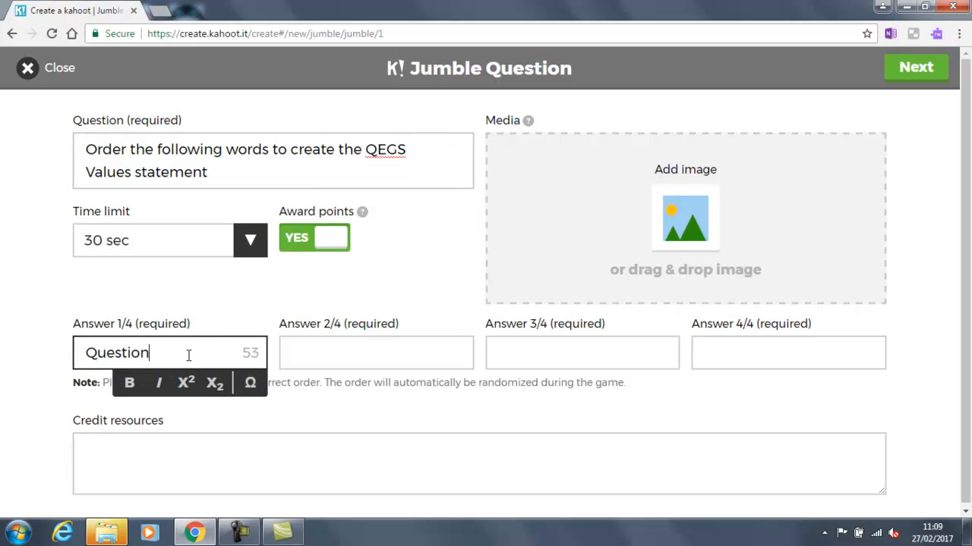
pyautogui.write('n')
pyautogui.press('Tab')
pyautogui.write('Give')
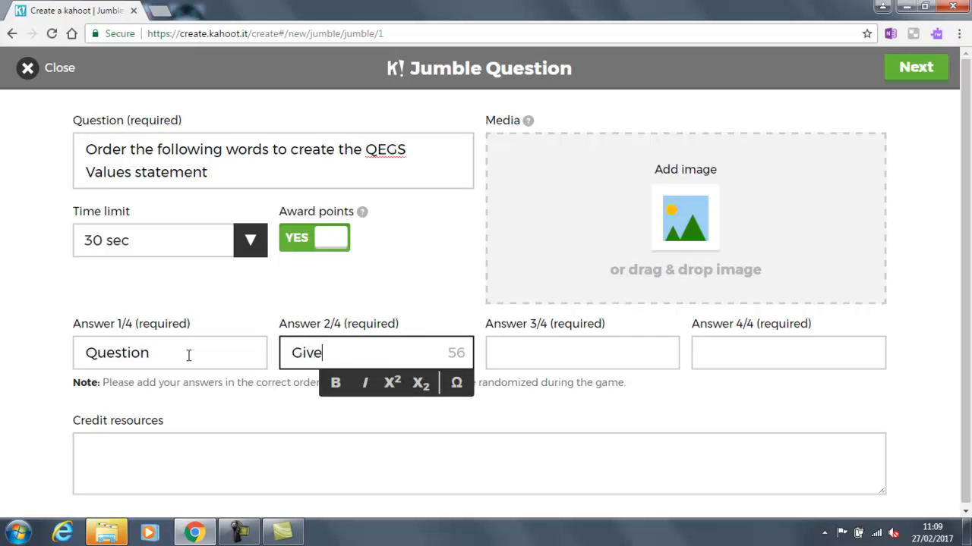
pyautogui.press('Tab')
pyautogui.write('Exp')
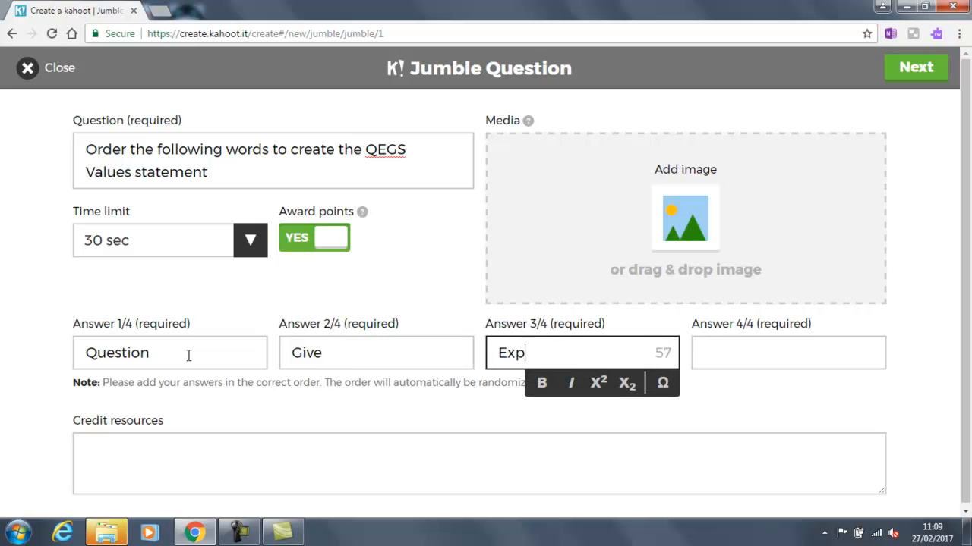
pyautogui.press('Tab')
pyautogui.write('Succee')
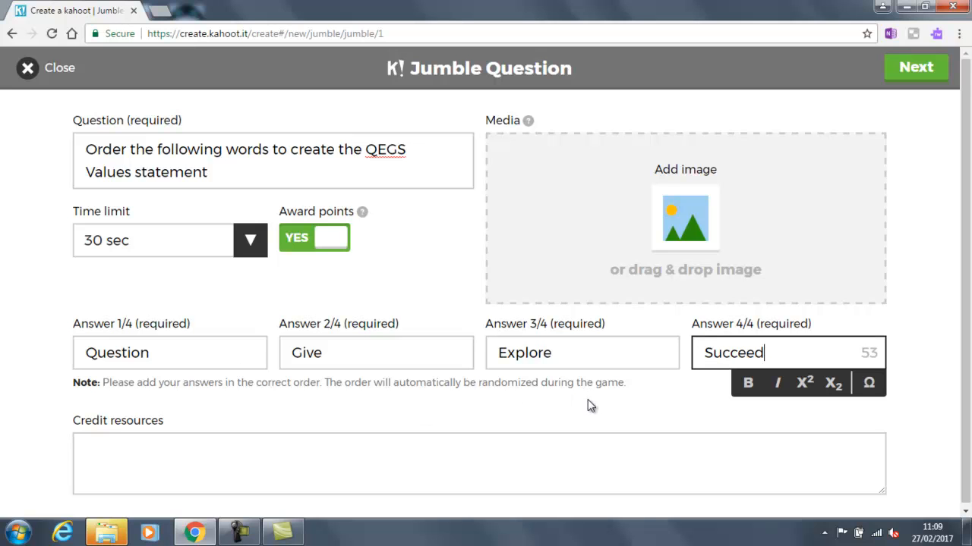
pyautogui.click(894, 79)
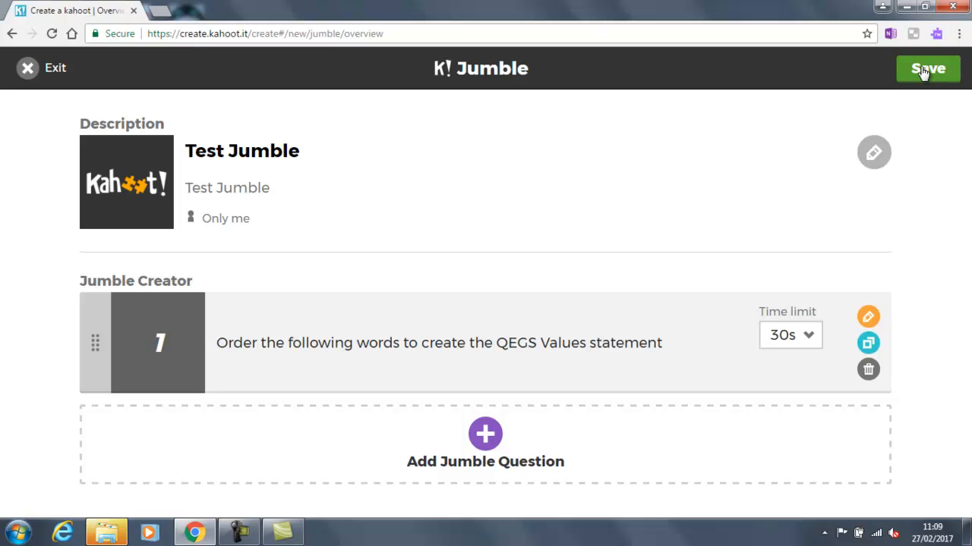
pyautogui.click(923, 73)
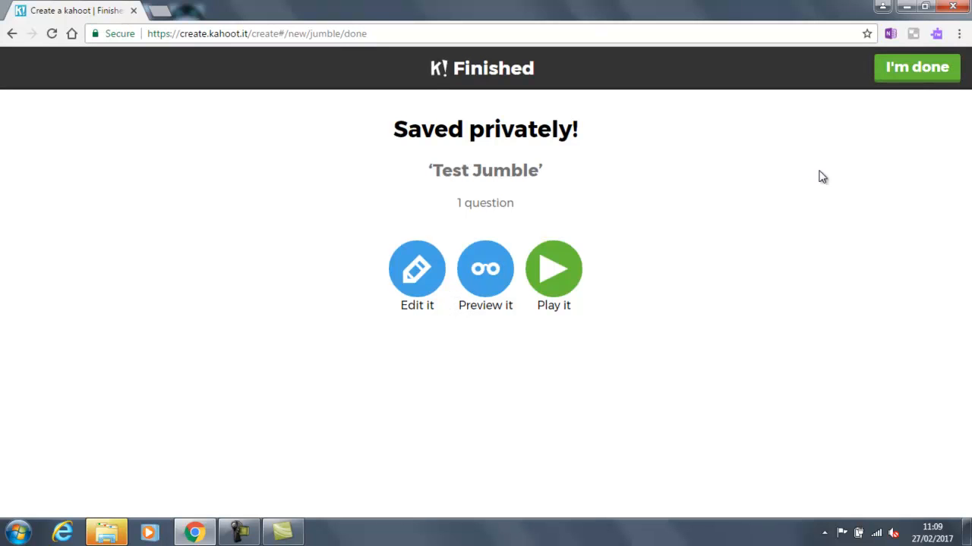
# Step: Launch a Classic preview of Test Jumble, join with PIN 681049 as 'Bob', and start
pyautogui.click(488, 286)
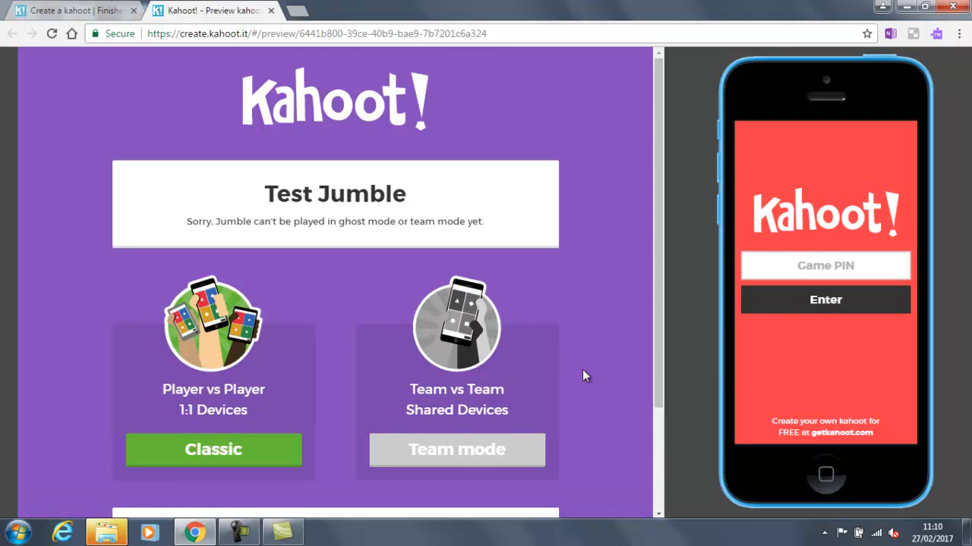
pyautogui.click(256, 444)
pyautogui.click(786, 267)
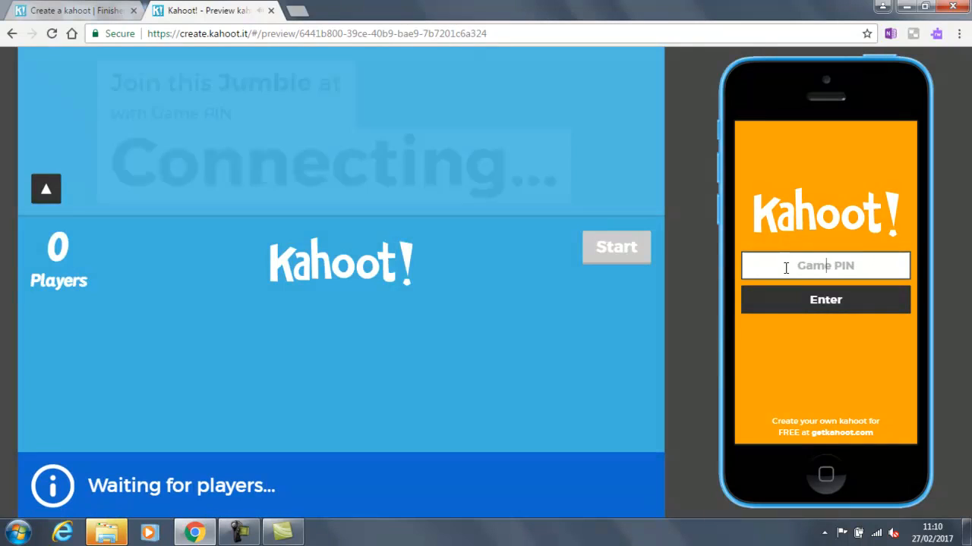
pyautogui.write('6810')
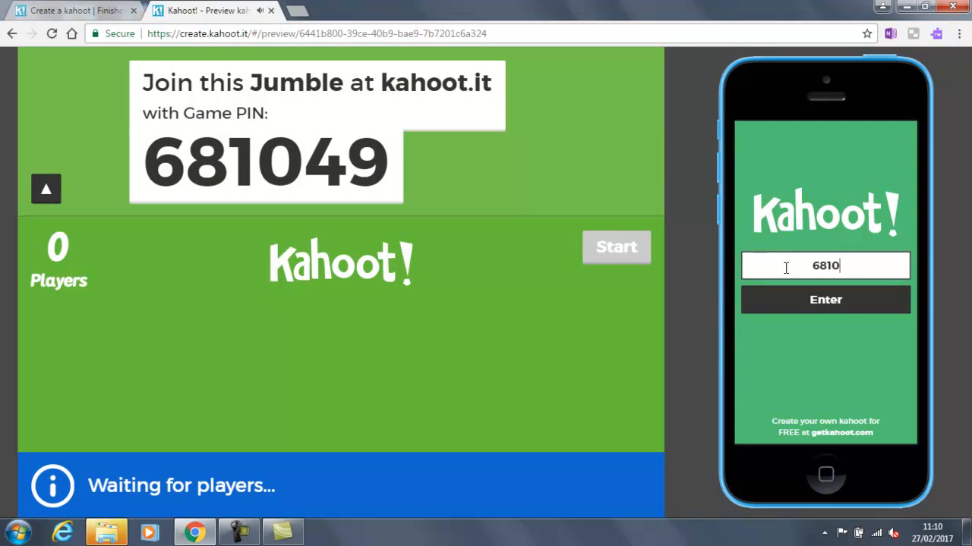
pyautogui.write('49')
pyautogui.click(811, 300)
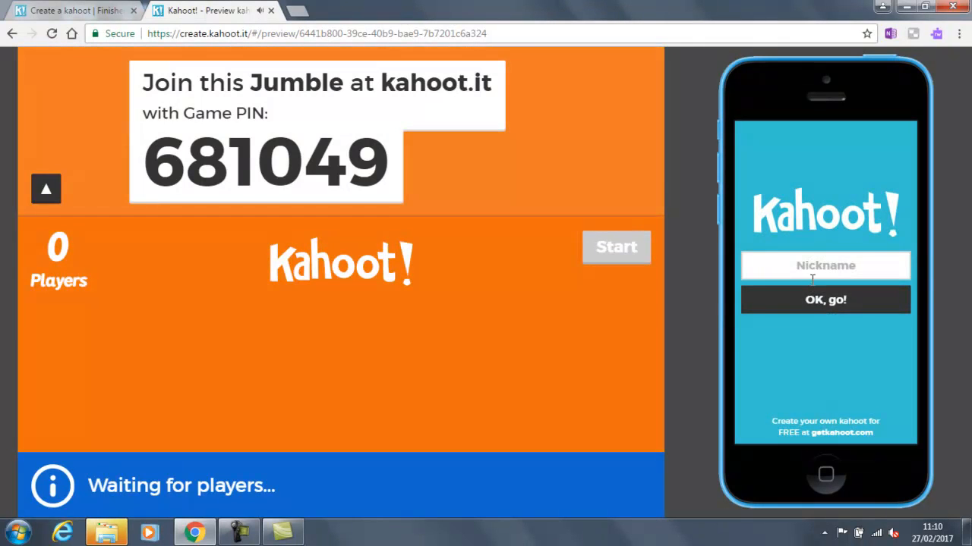
pyautogui.click(812, 272)
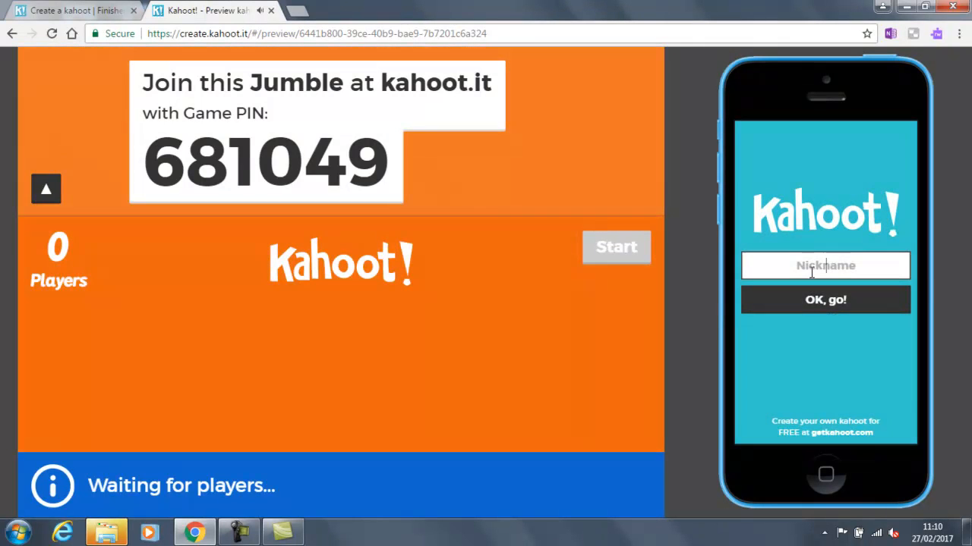
pyautogui.write('Bob')
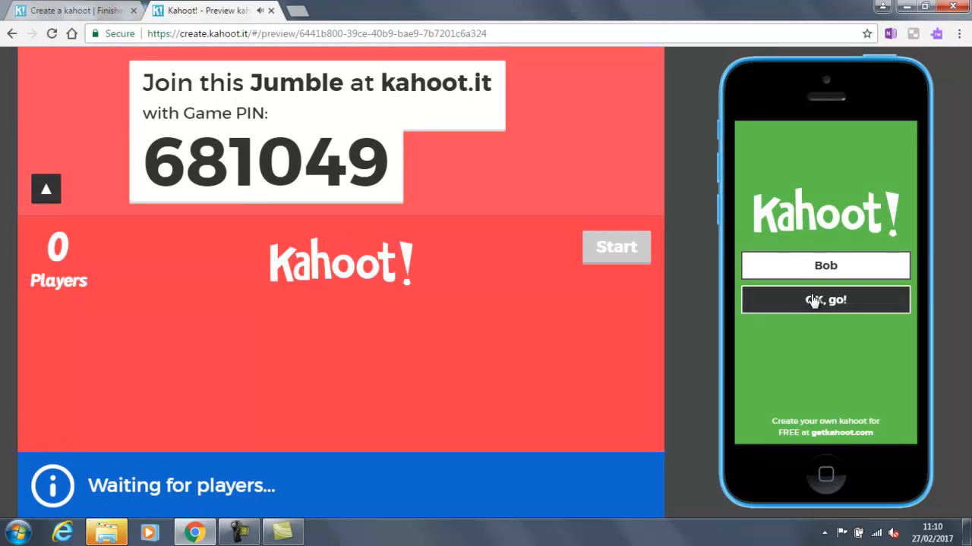
pyautogui.click(812, 300)
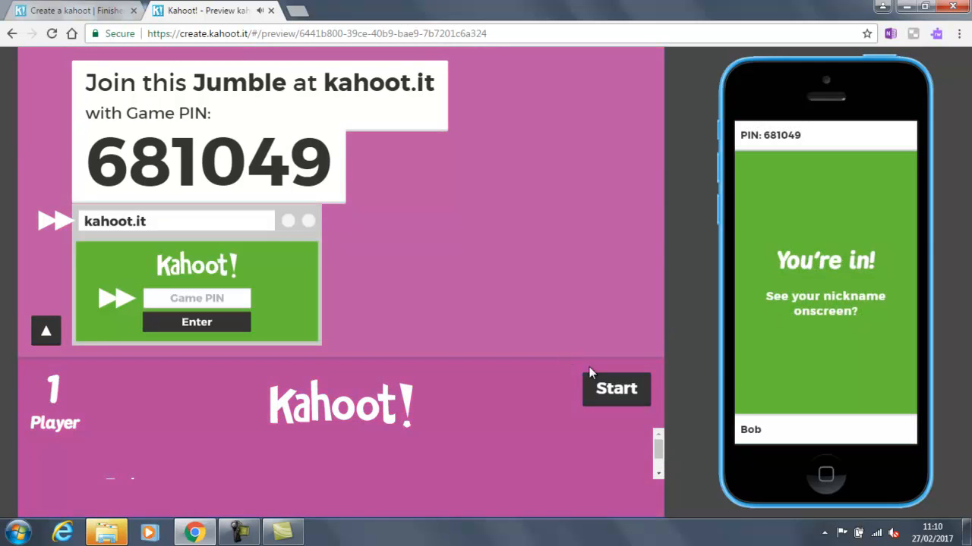
pyautogui.click(601, 393)
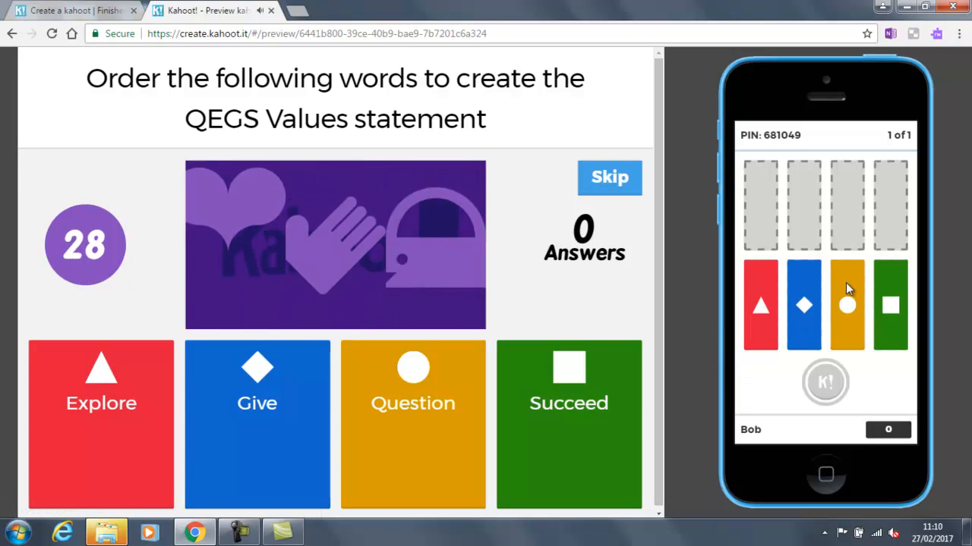
# Step: Order the tiles Question, Give, Explore, Succeed, submit, and continue to the final results
pyautogui.moveTo(845, 285); pyautogui.dragTo(760, 173)
pyautogui.moveTo(800, 277); pyautogui.dragTo(797, 209)
pyautogui.moveTo(761, 304); pyautogui.dragTo(847, 190)
pyautogui.moveTo(889, 303); pyautogui.dragTo(889, 205)
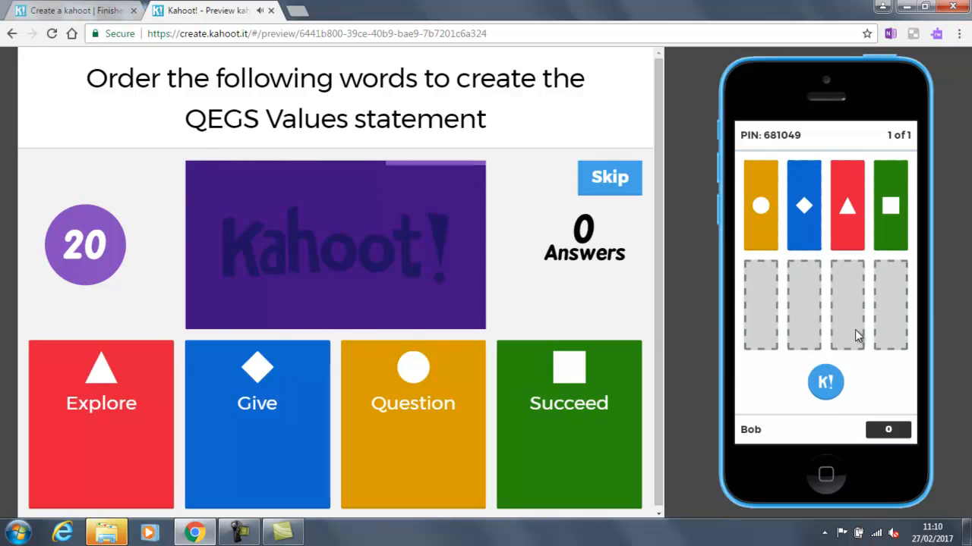
pyautogui.click(827, 383)
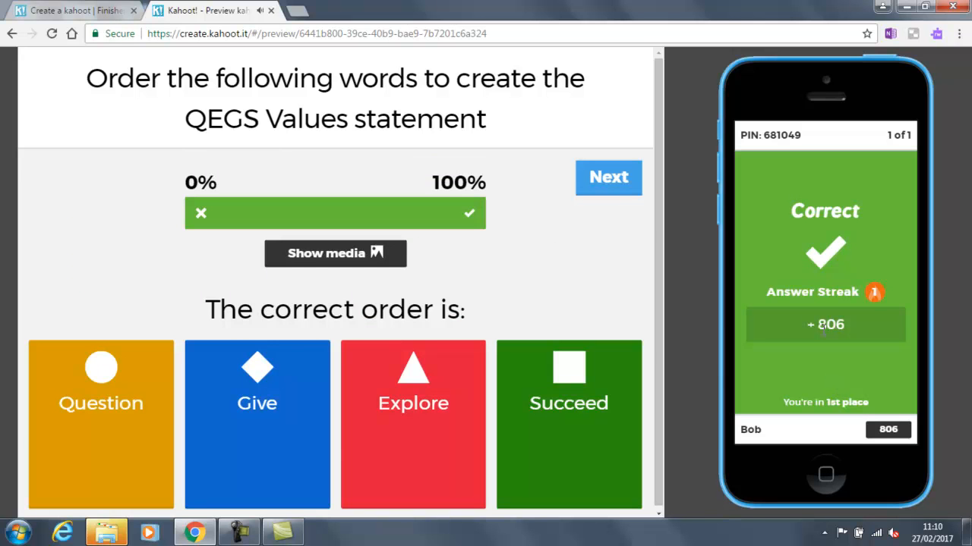
pyautogui.click(593, 176)
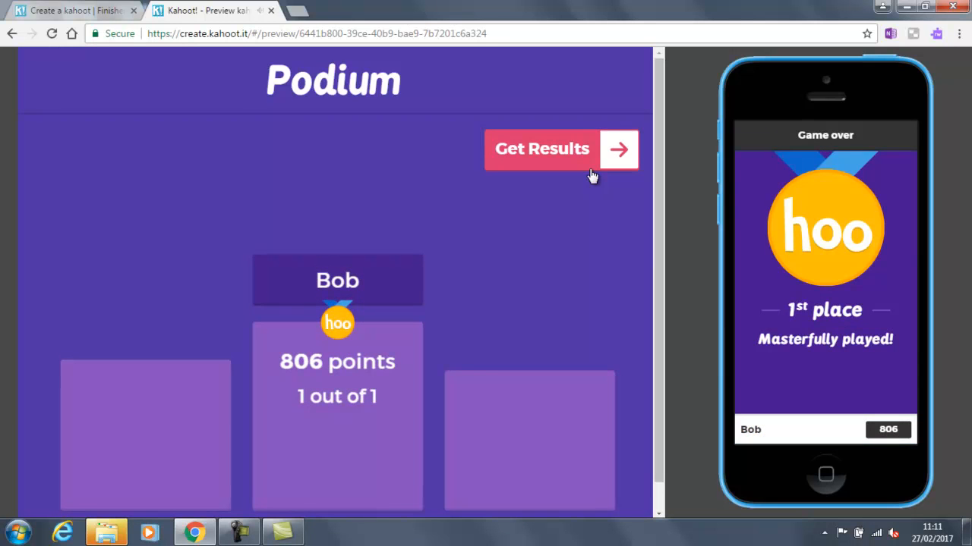
pyautogui.click(588, 166)
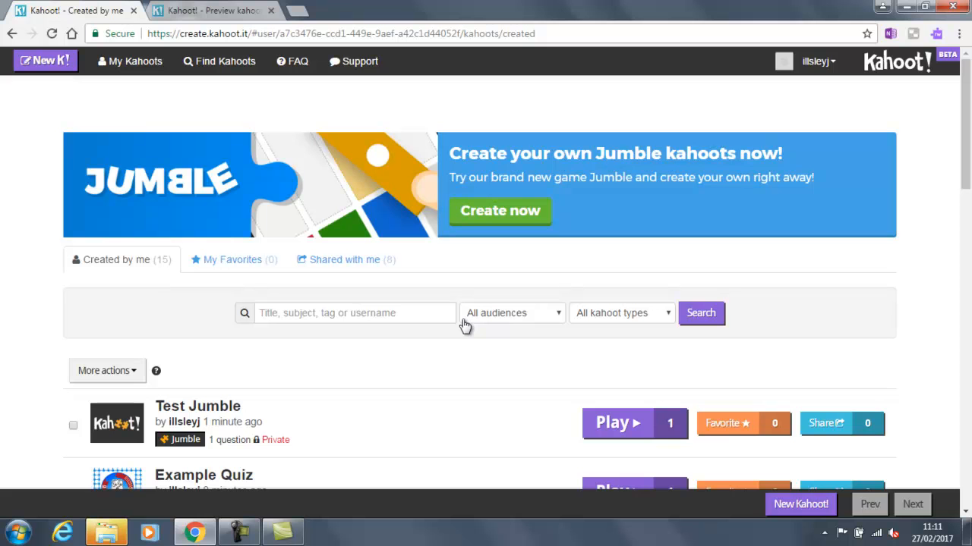
# Step: Close the preview and return to the home dashboard to review Recent Results for Test Jumble and Example Quiz
pyautogui.click(269, 11)
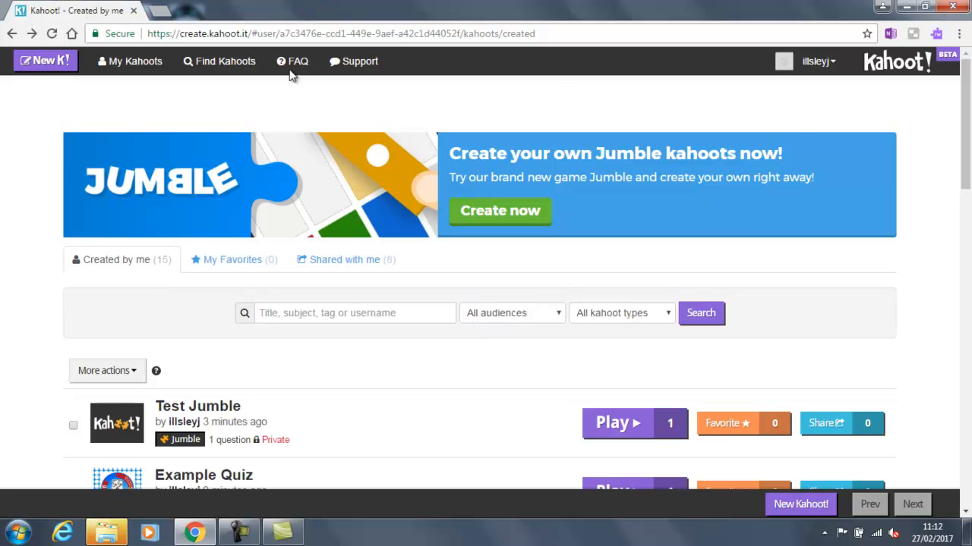
pyautogui.click(911, 65)
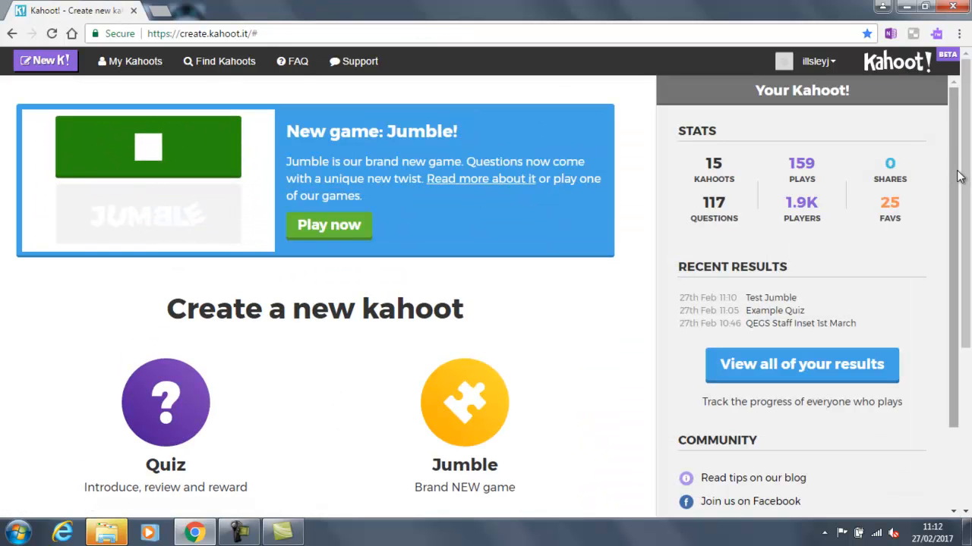
pyautogui.scroll(-3, 964, 177)
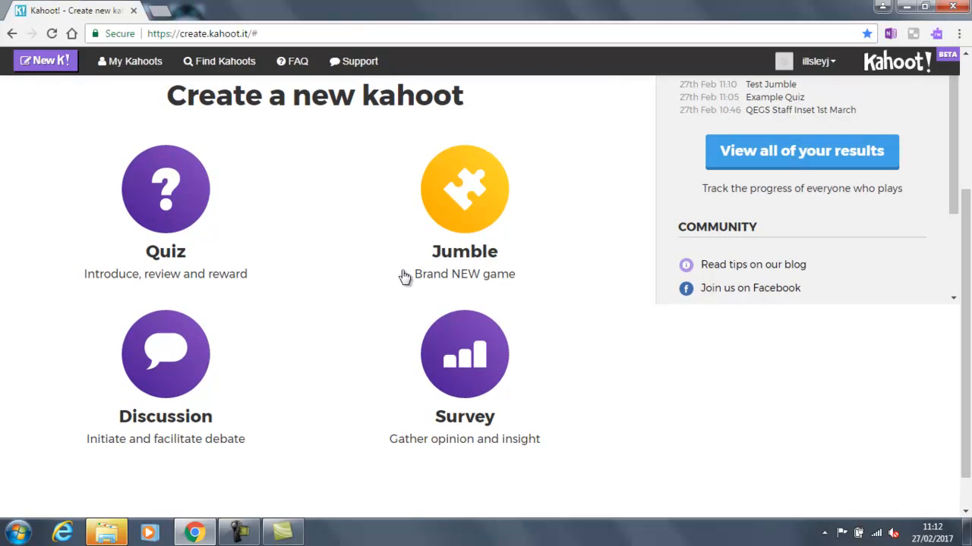
pyautogui.scroll(-1, 970, 282)
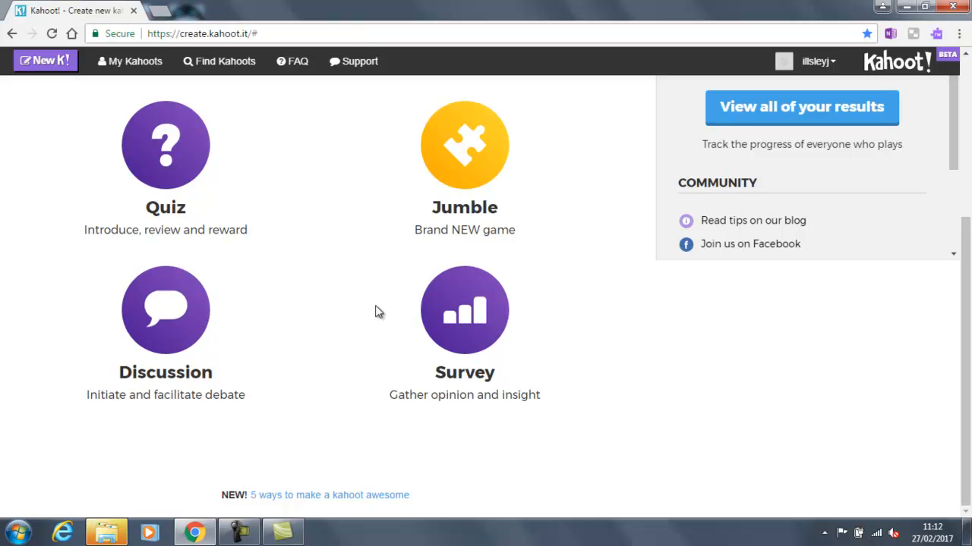
pyautogui.scroll(3, 967, 155)
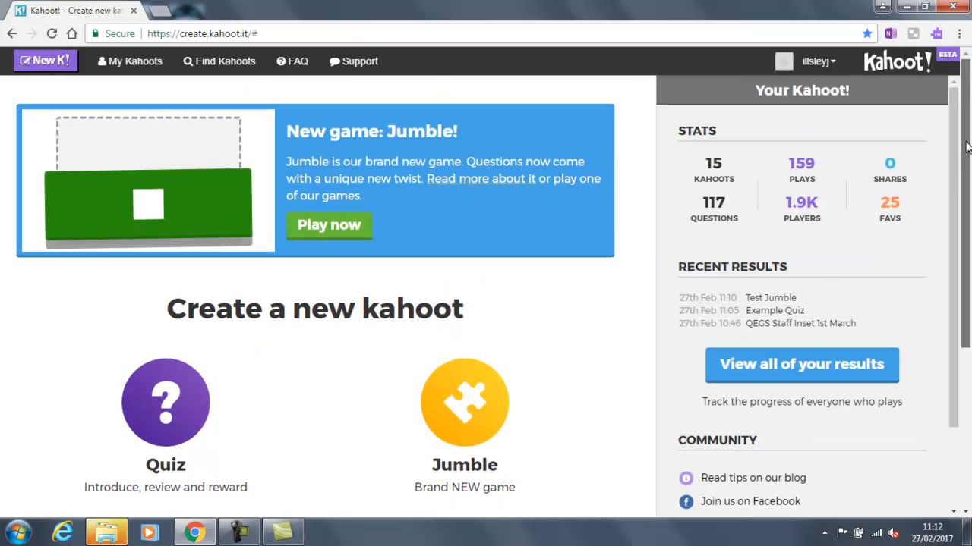